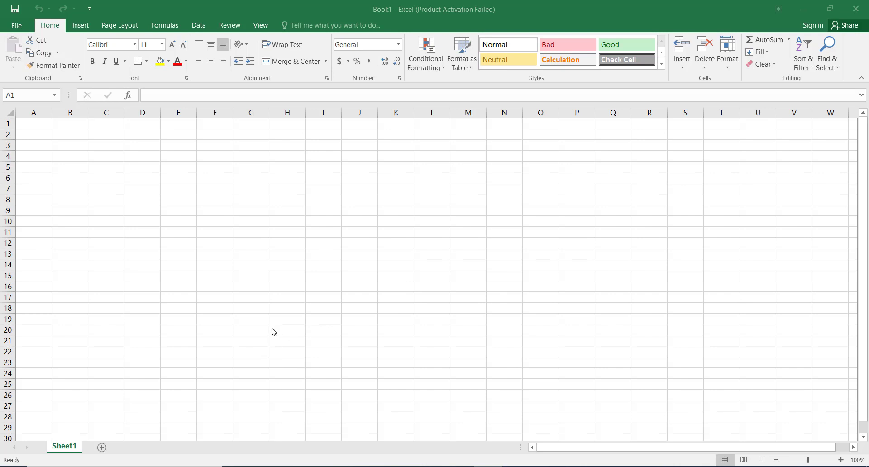
{"action": "key", "text": "super"}
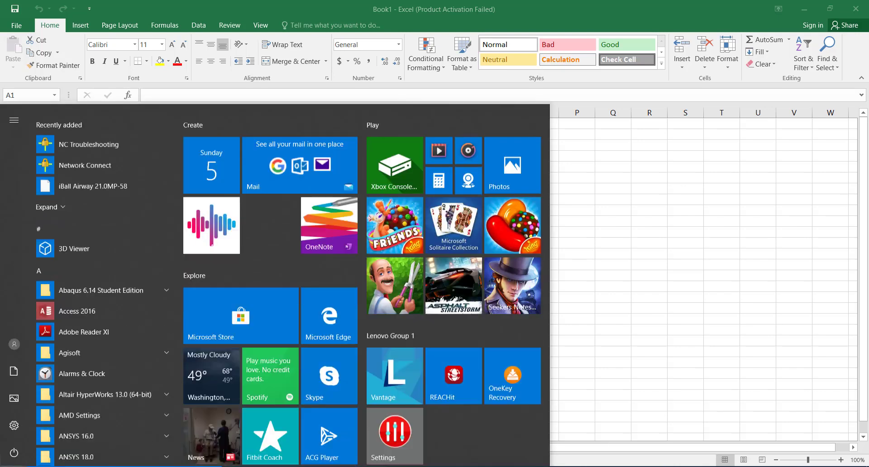
{"action": "type", "text": "exc"}
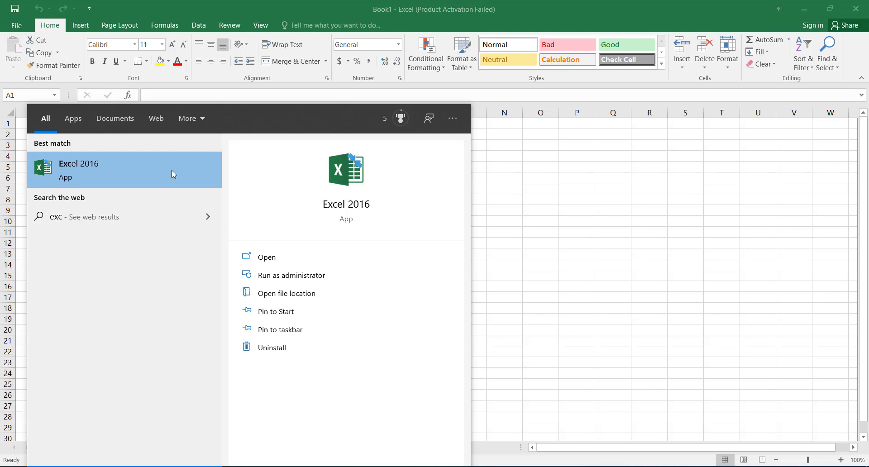
{"action": "left_click", "coordinate": [531, 245]}
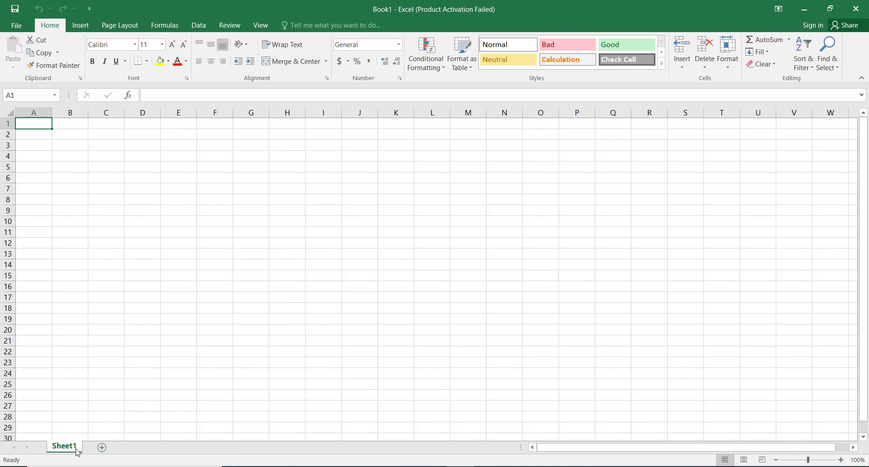
- Add eleven new worksheets after Sheet1, up to Sheet12
{"action": "left_click", "coordinate": [102, 448]}
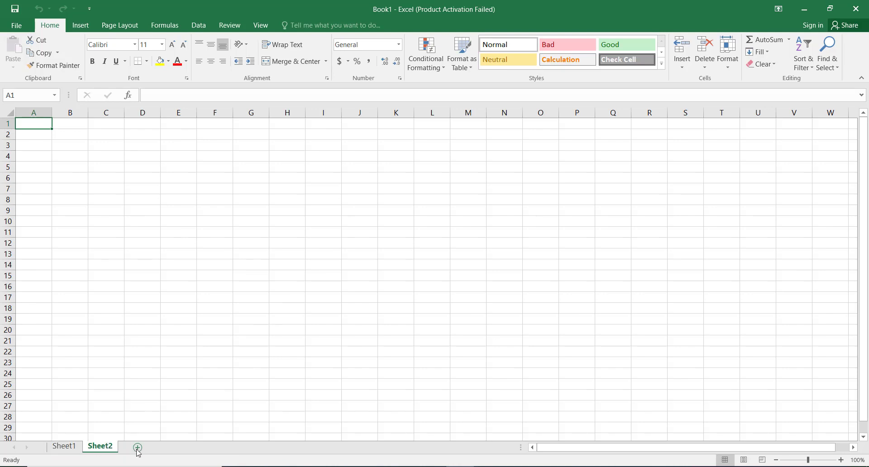
{"action": "left_click", "coordinate": [137, 448]}
{"action": "left_click", "coordinate": [173, 448]}
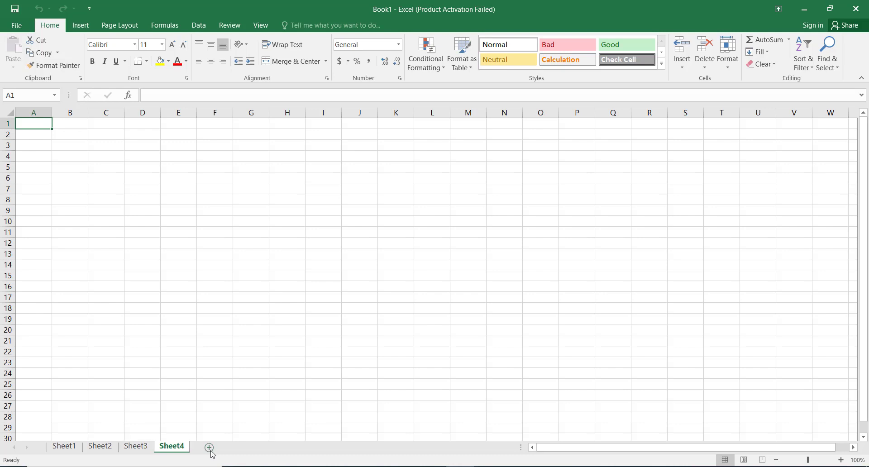
{"action": "left_click", "coordinate": [209, 448]}
{"action": "left_click", "coordinate": [244, 448]}
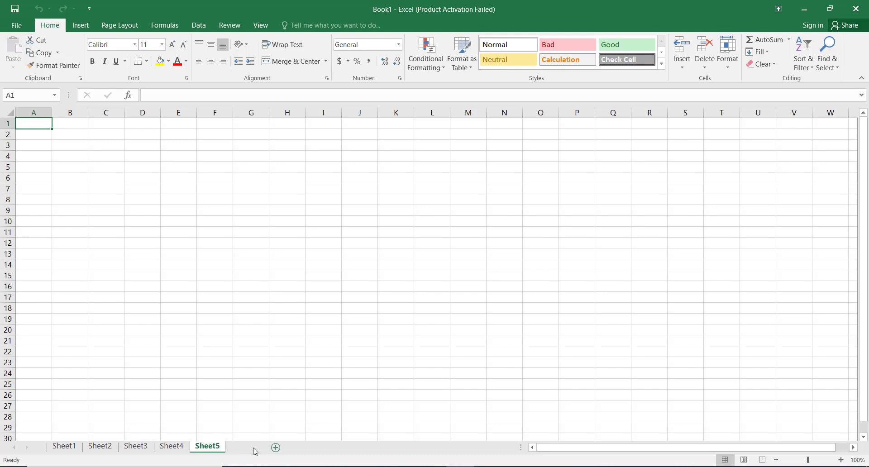
{"action": "left_click", "coordinate": [280, 448]}
{"action": "left_click", "coordinate": [316, 448]}
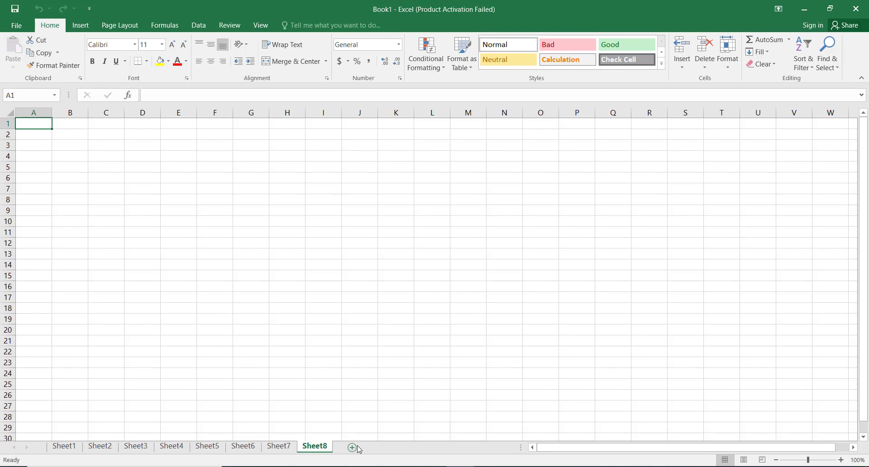
{"action": "left_click", "coordinate": [352, 447]}
{"action": "left_click", "coordinate": [387, 448]}
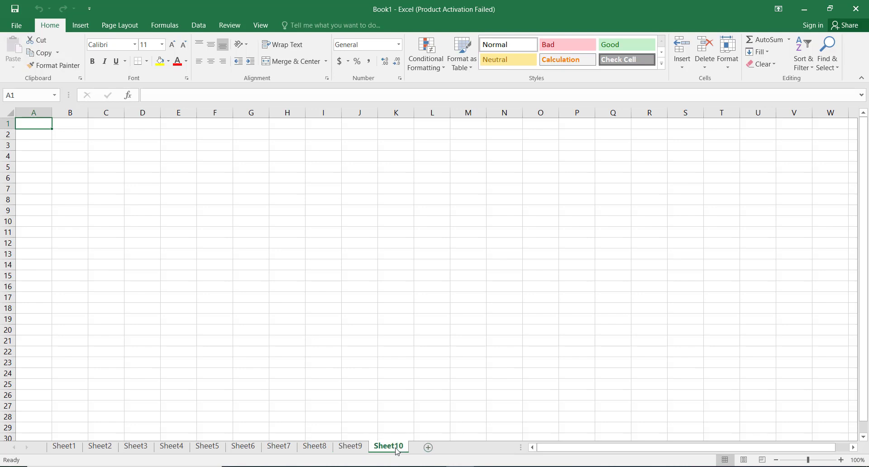
{"action": "left_click", "coordinate": [427, 448]}
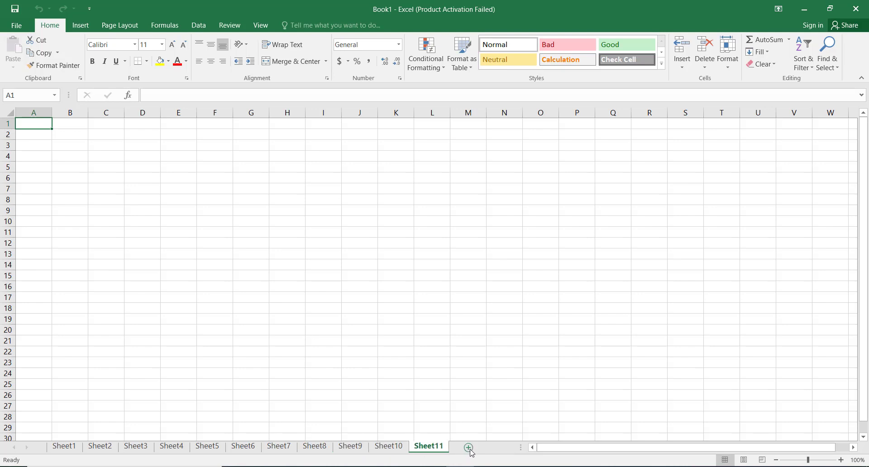
{"action": "left_click", "coordinate": [473, 448]}
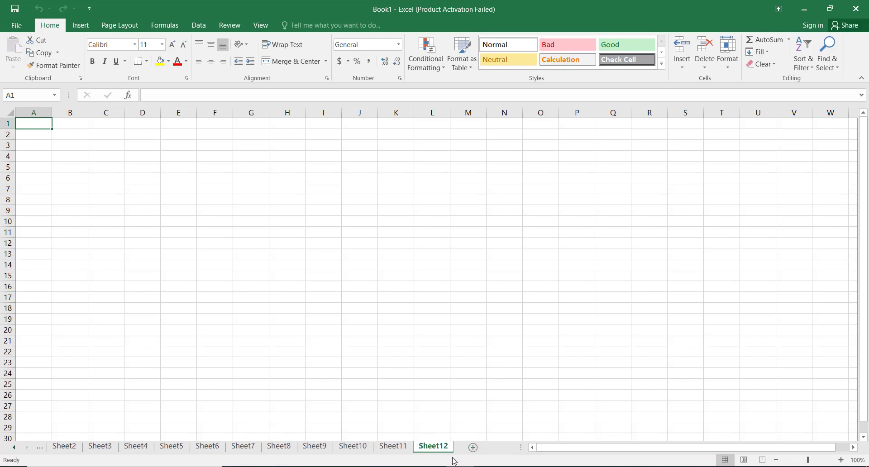
- Rename the first worksheet, Sheet1, as "name of customers"
{"action": "left_click", "coordinate": [41, 451]}
{"action": "left_click", "coordinate": [41, 452]}
{"action": "right_click", "coordinate": [63, 449]}
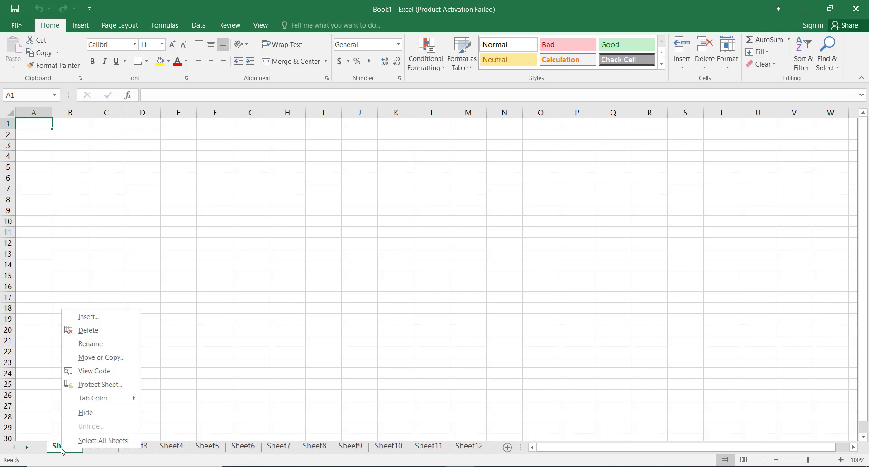
{"action": "left_click", "coordinate": [94, 348]}
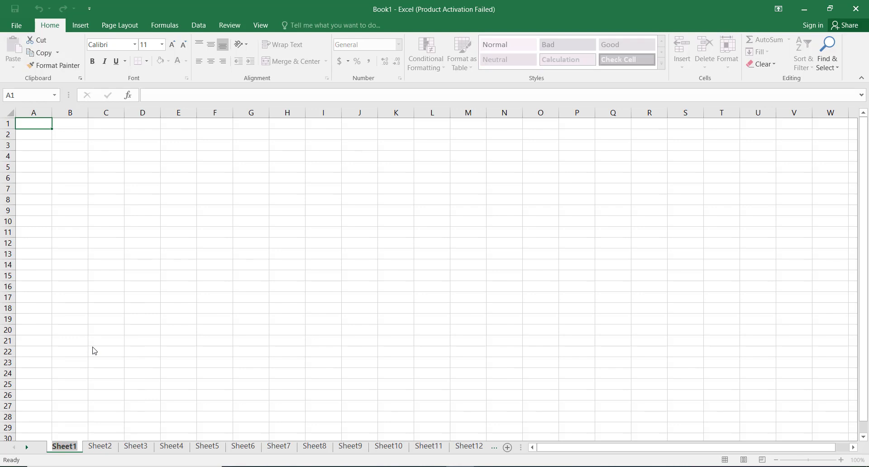
{"action": "type", "text": "name o"}
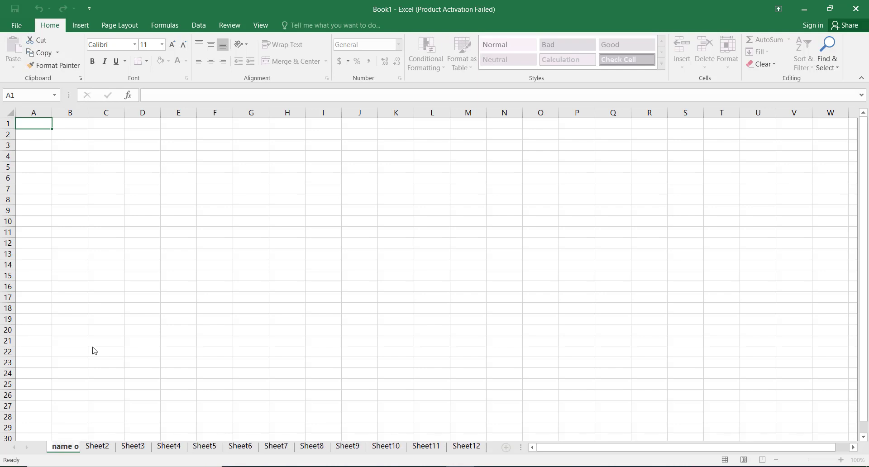
{"action": "type", "text": "f cus"}
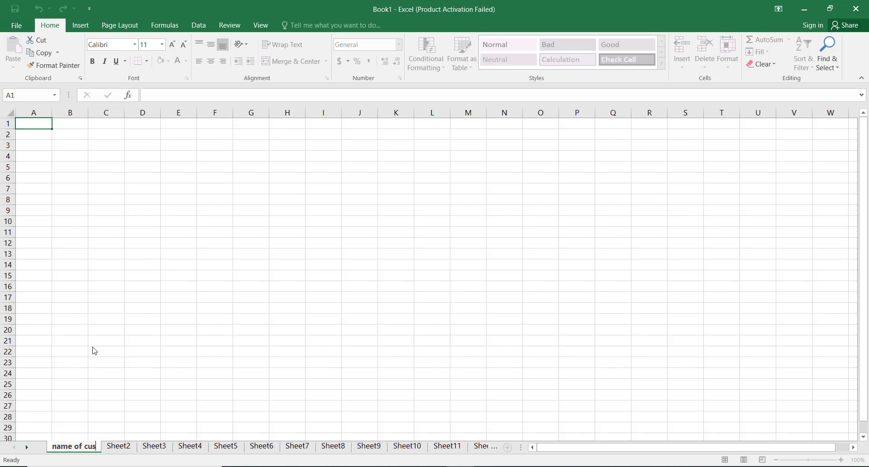
{"action": "type", "text": "tomers"}
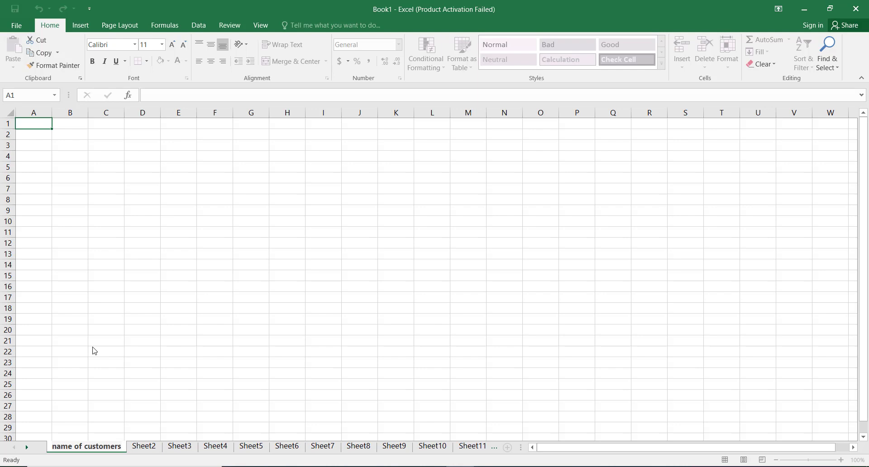
{"action": "left_click", "coordinate": [92, 347]}
- Rename the Sheet2 worksheet as "address"
{"action": "left_click", "coordinate": [143, 447]}
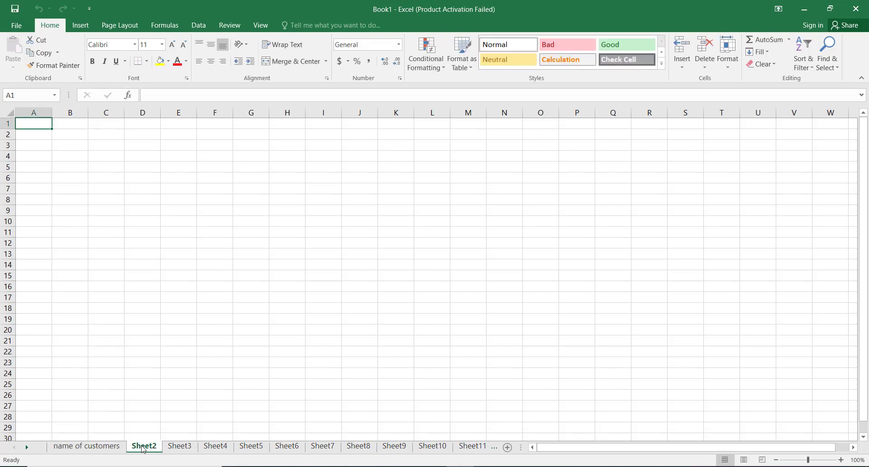
{"action": "right_click", "coordinate": [142, 447]}
{"action": "left_click", "coordinate": [172, 346]}
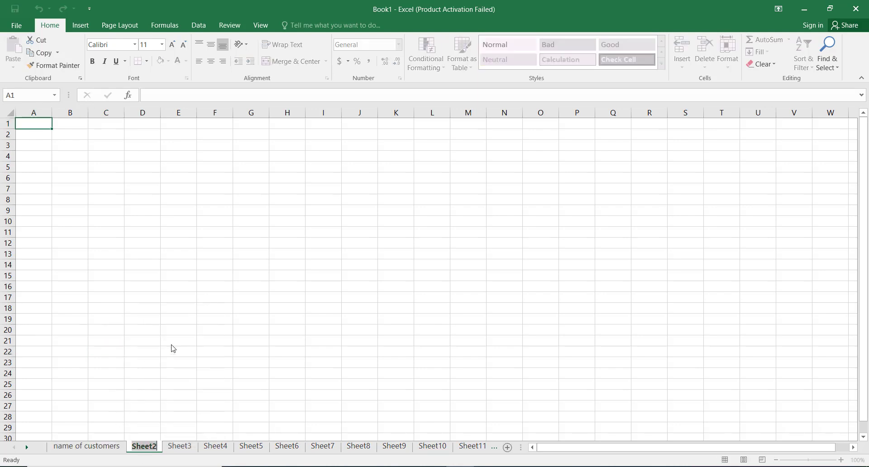
{"action": "type", "text": "address"}
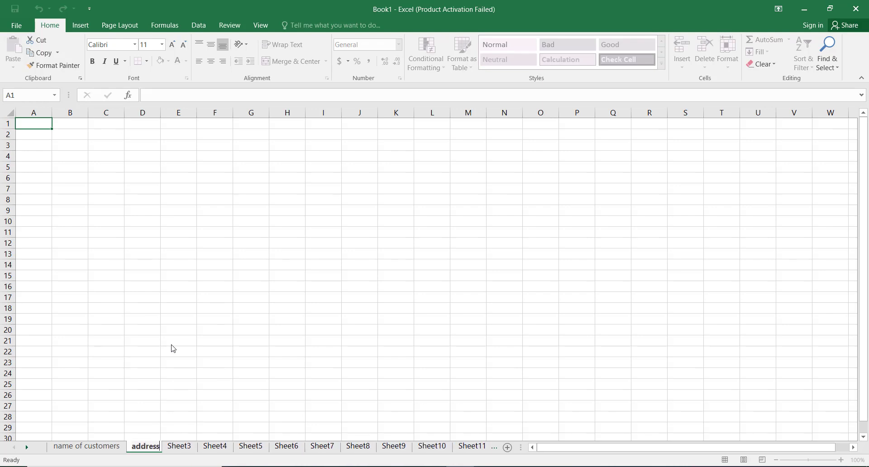
{"action": "key", "text": "Return"}
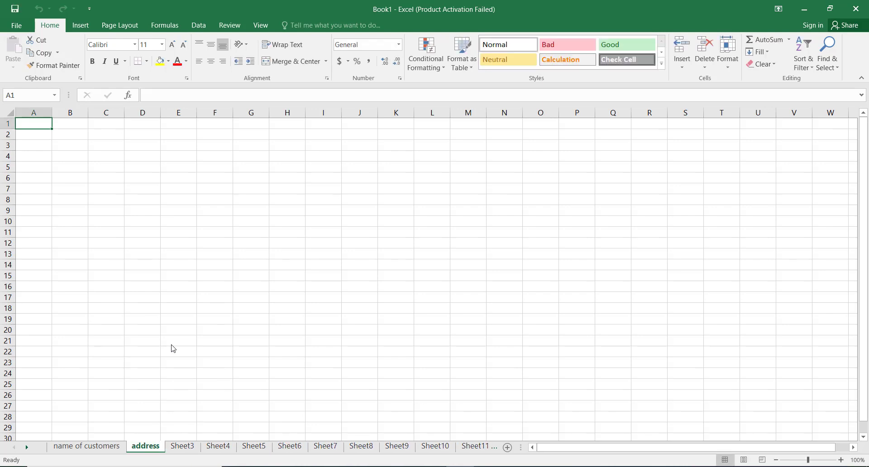
- Insert two new worksheets directly after Sheet4
{"action": "left_click", "coordinate": [86, 446]}
{"action": "left_click", "coordinate": [181, 447]}
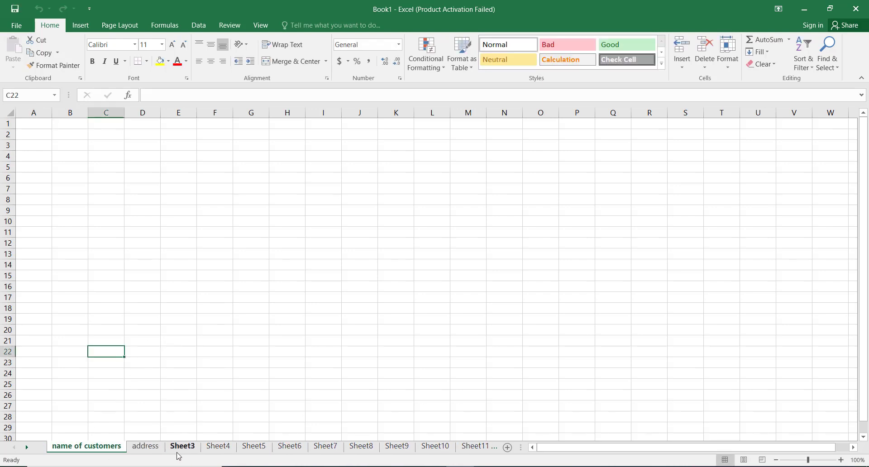
{"action": "left_click", "coordinate": [218, 446]}
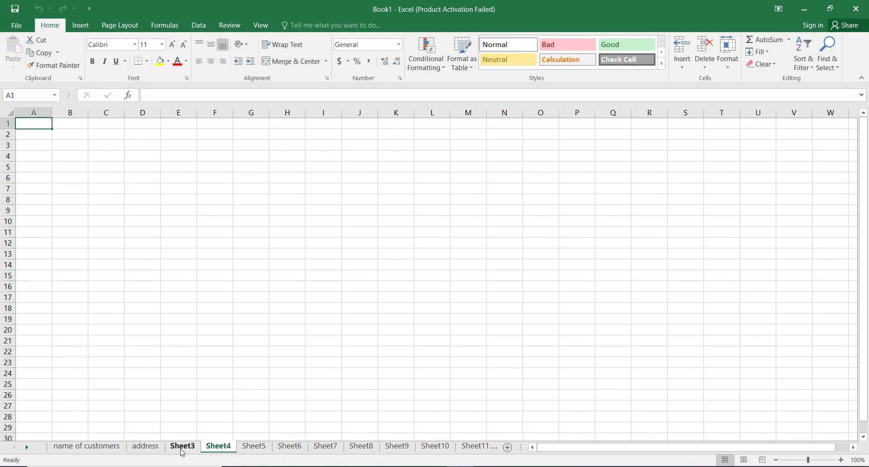
{"action": "left_click", "coordinate": [508, 448]}
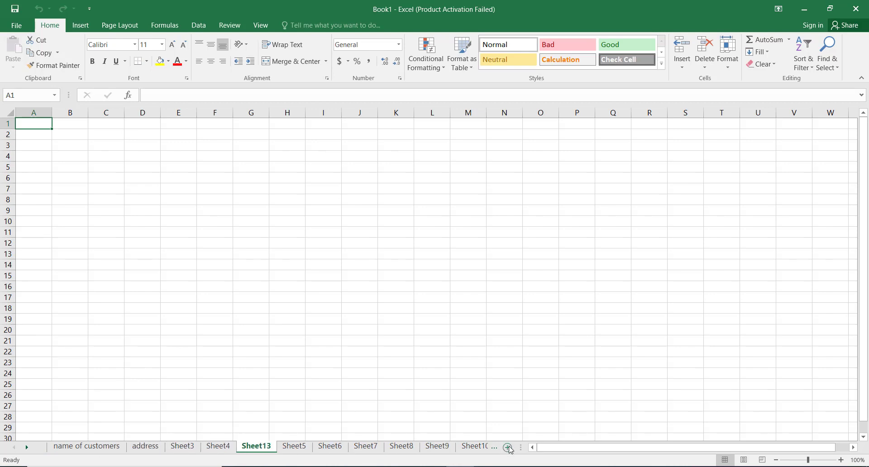
{"action": "left_click", "coordinate": [508, 448]}
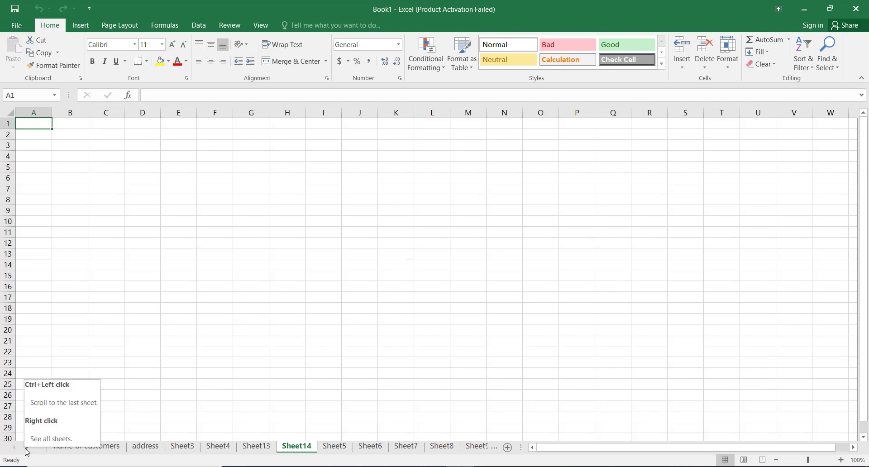
- Browse the sheet tabs to the last one and back to the first, and activate the address sheet
{"action": "left_click", "coordinate": [26, 448]}
{"action": "left_click", "coordinate": [25, 448]}
{"action": "left_click", "coordinate": [25, 448]}
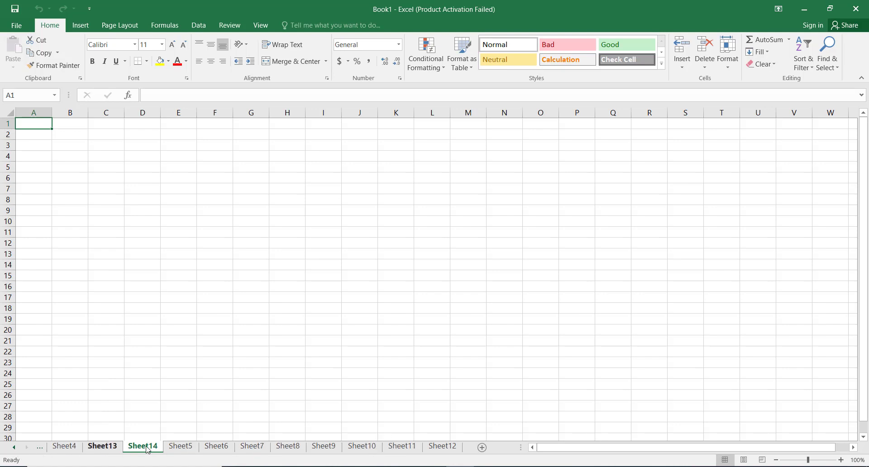
{"action": "left_click", "coordinate": [14, 447]}
{"action": "left_click", "coordinate": [14, 447]}
{"action": "left_click", "coordinate": [14, 447]}
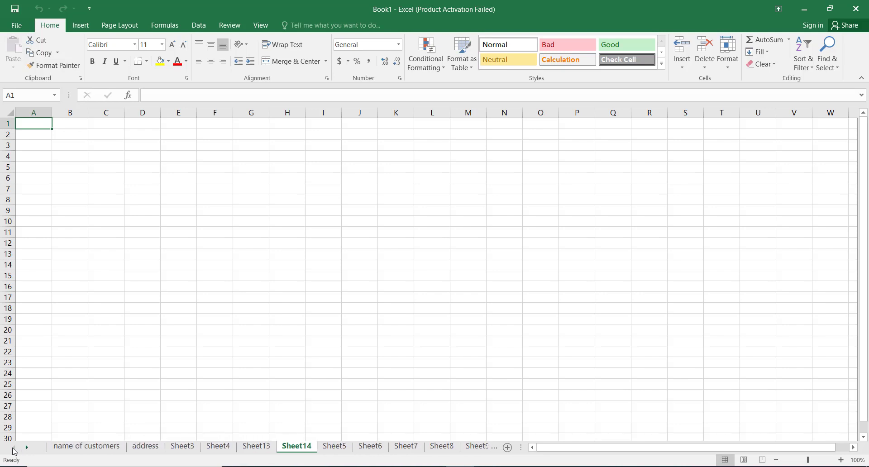
{"action": "left_click", "coordinate": [67, 452]}
{"action": "key", "text": "ctrl+shift+Page_Down"}
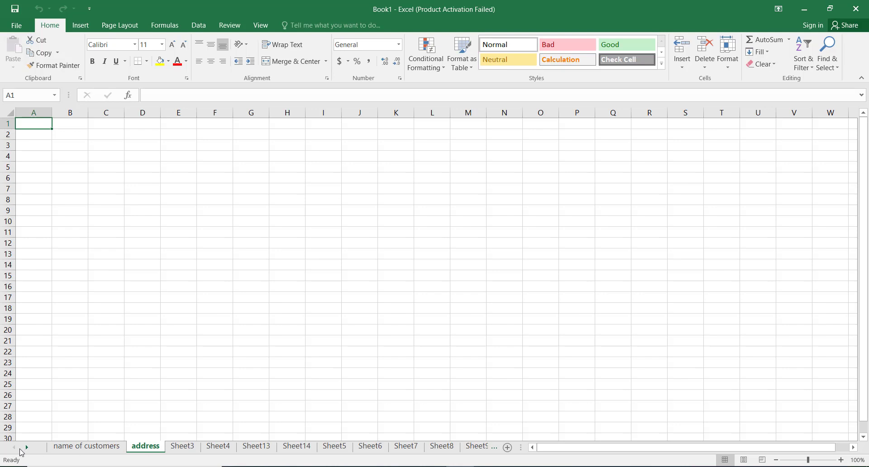
- Activate Sheet8 from the list of all worksheets
{"action": "right_click", "coordinate": [23, 448]}
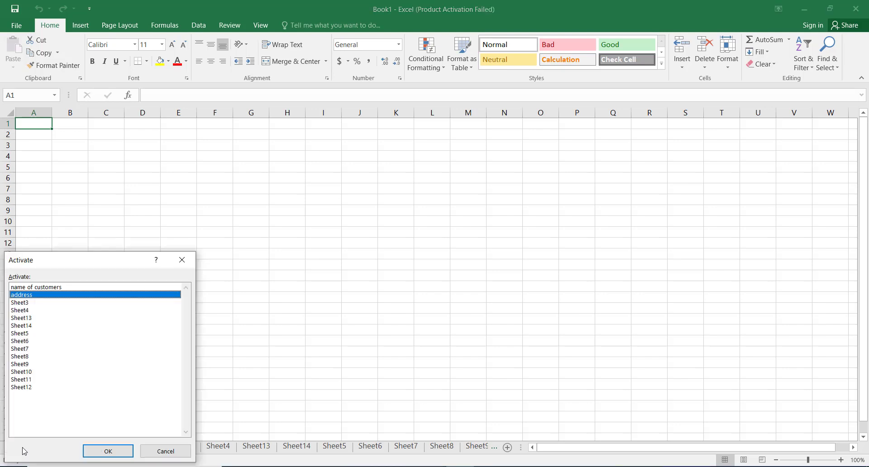
{"action": "left_click", "coordinate": [23, 318]}
{"action": "left_click", "coordinate": [23, 335]}
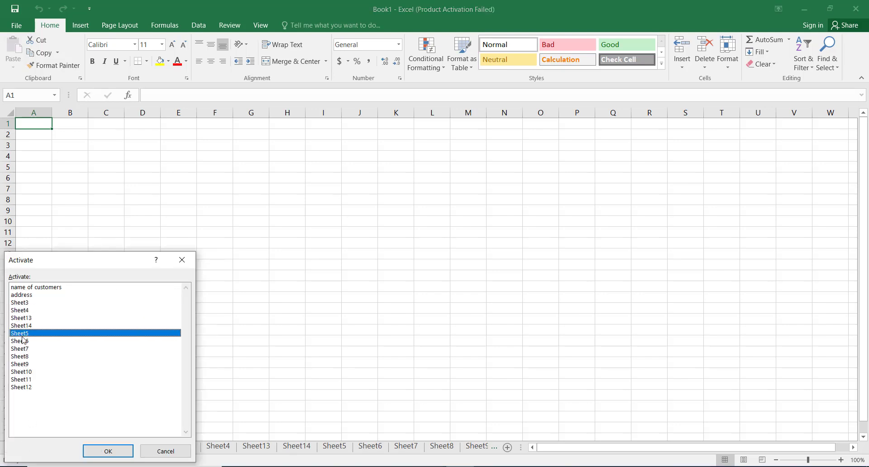
{"action": "left_click", "coordinate": [25, 356]}
{"action": "left_click", "coordinate": [107, 451]}
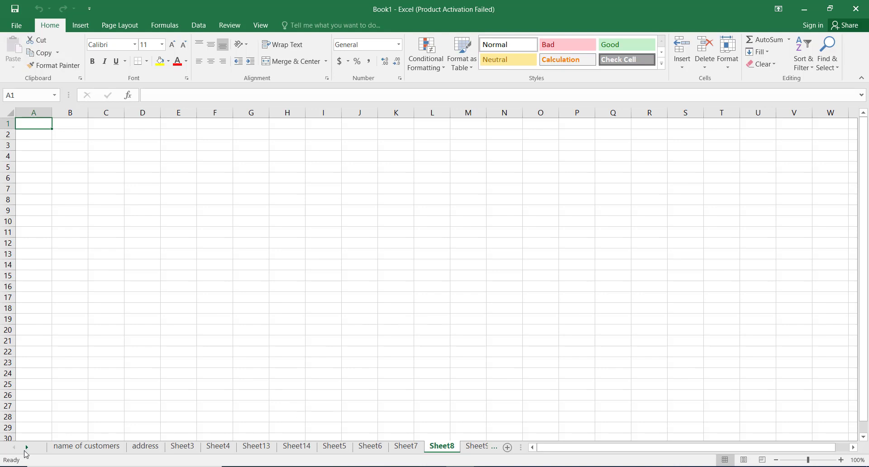
- Browse the sheet tabs to the last one and review the full worksheet list, keeping Sheet8 as the choice
{"action": "left_click", "coordinate": [27, 447]}
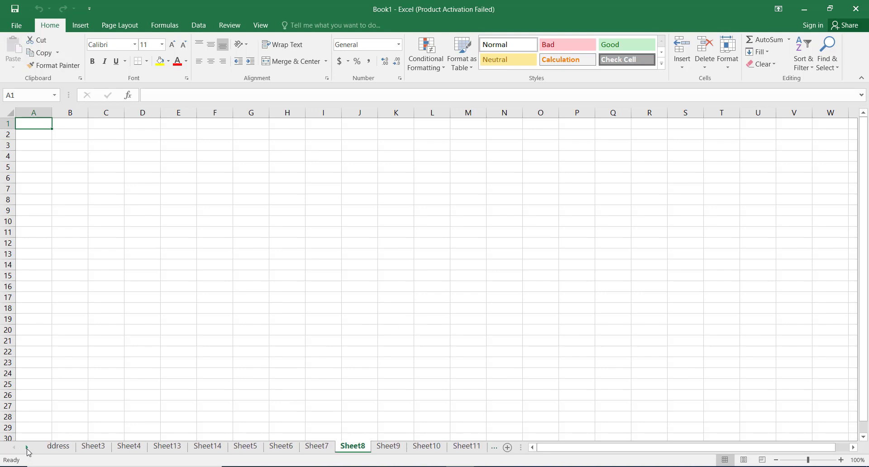
{"action": "left_click", "coordinate": [27, 447]}
{"action": "left_click", "coordinate": [27, 447]}
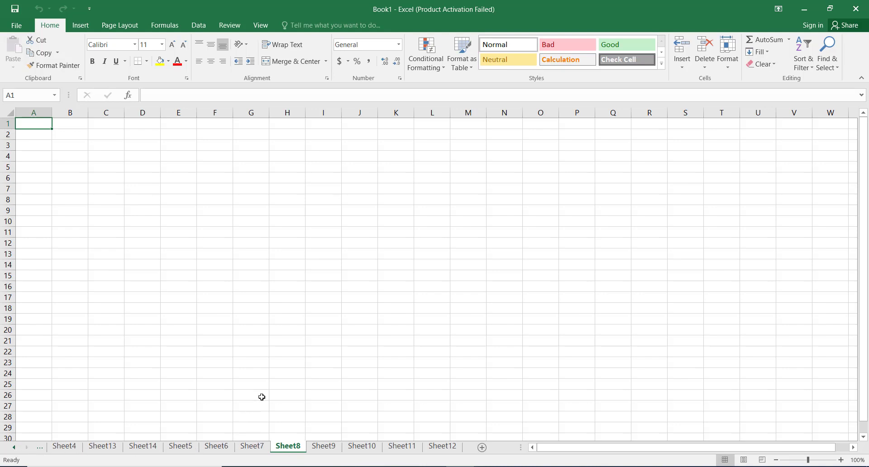
{"action": "right_click", "coordinate": [24, 449]}
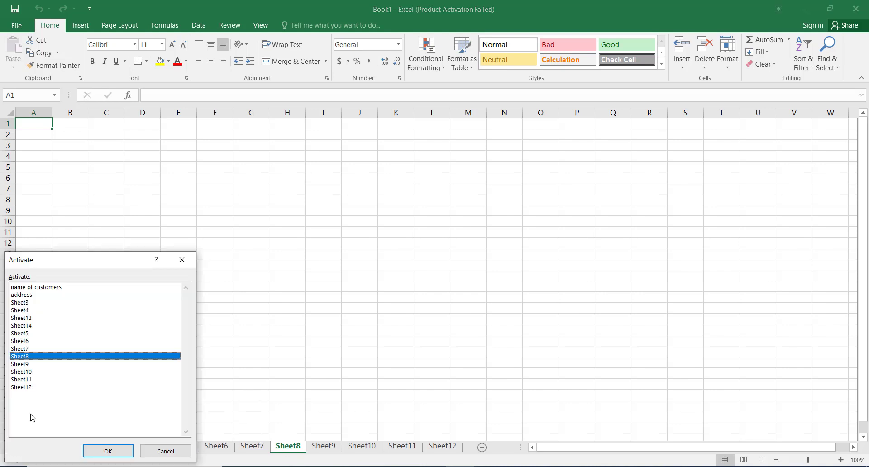
{"action": "left_click", "coordinate": [107, 450]}
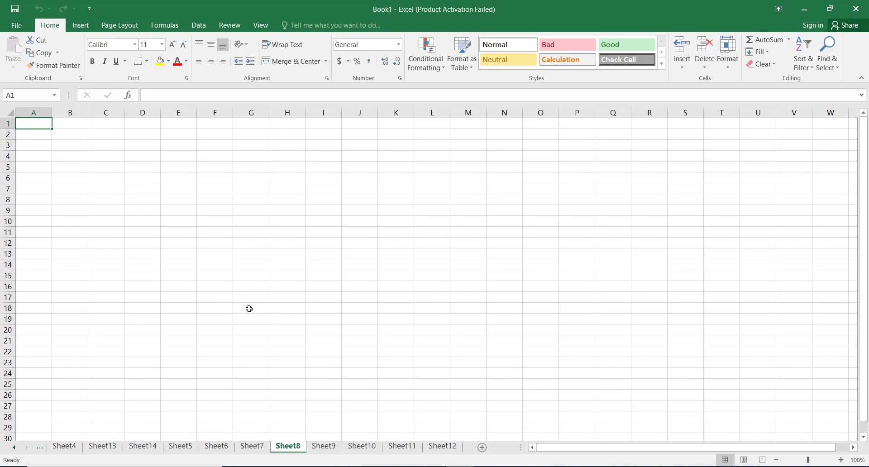
- Move back one worksheet at a time from Sheet8 to Sheet14
{"action": "key", "text": "ctrl+Page_Up"}
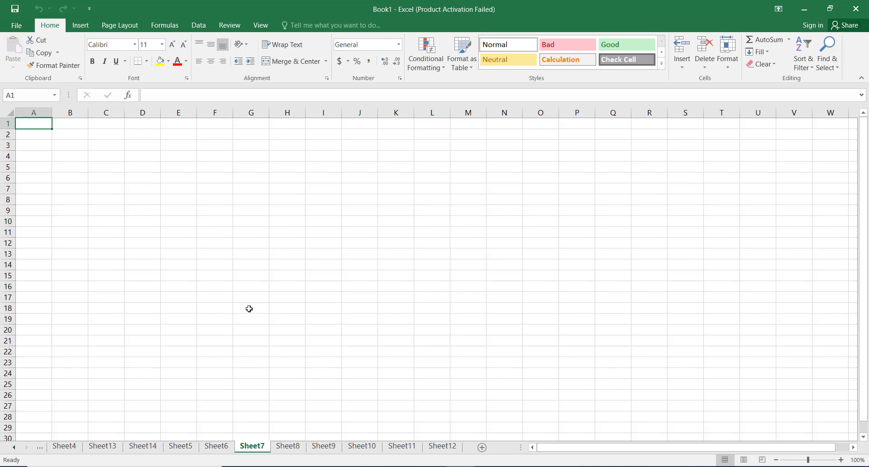
{"action": "key", "text": "ctrl+Page_Up"}
{"action": "key", "text": "ctrl+Page_Up"}
{"action": "key", "text": "ctrl+Page_Up"}
{"action": "key", "text": "ctrl+Page_Up"}
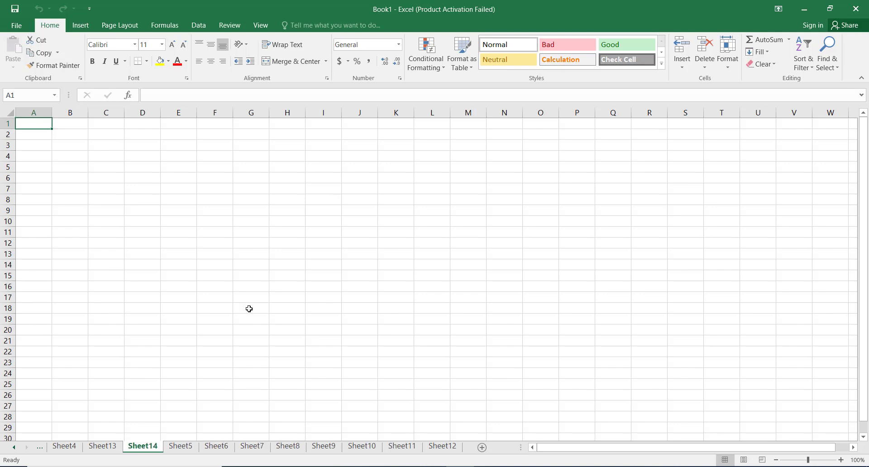
- Move back one worksheet at a time from Sheet14 to the address sheet
{"action": "key", "text": "ctrl+Page_Up"}
{"action": "key", "text": "ctrl+Page_Up"}
{"action": "key", "text": "ctrl+Page_Up"}
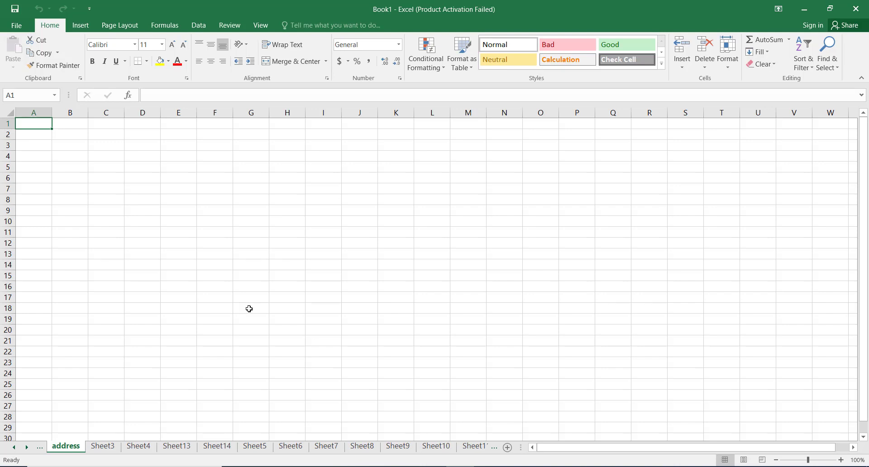
- Move forward one worksheet at a time from the address sheet to Sheet12
{"action": "key", "text": "ctrl+Page_Down"}
{"action": "key", "text": "ctrl+Page_Down"}
{"action": "key", "text": "ctrl+Page_Down"}
{"action": "key", "text": "ctrl+Page_Down"}
{"action": "key", "text": "ctrl+Page_Down"}
{"action": "key", "text": "ctrl+Page_Down"}
{"action": "key", "text": "ctrl+Page_Down"}
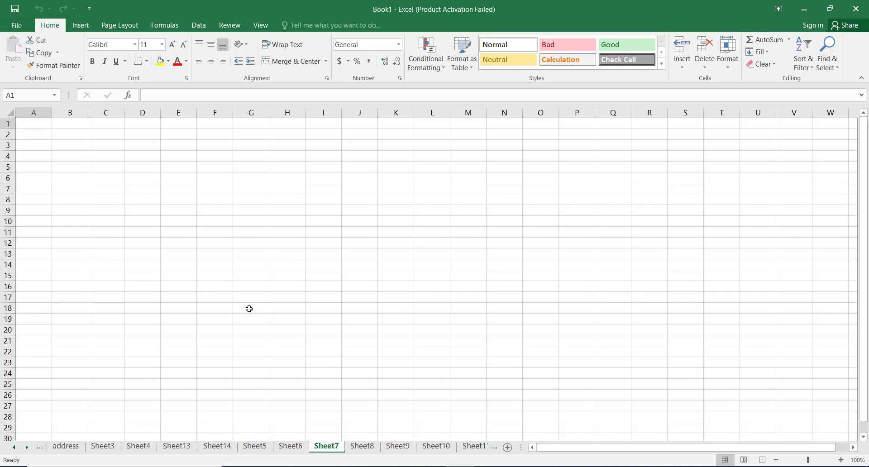
{"action": "key", "text": "ctrl+Page_Down"}
{"action": "key", "text": "ctrl+Page_Down"}
{"action": "key", "text": "ctrl+Page_Down"}
{"action": "key", "text": "ctrl+Page_Down"}
{"action": "key", "text": "ctrl+Page_Down"}
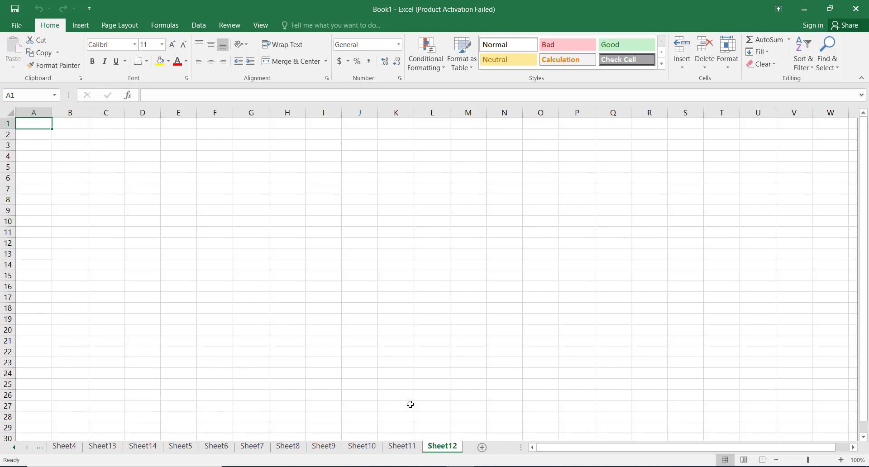
- Move back one worksheet at a time from Sheet12 and make Sheet6 the active sheet
{"action": "key", "text": "ctrl+Page_Up"}
{"action": "key", "text": "ctrl+Page_Up"}
{"action": "key", "text": "ctrl+Page_Up"}
{"action": "key", "text": "ctrl+Page_Up"}
{"action": "key", "text": "ctrl+Page_Up"}
{"action": "key", "text": "ctrl+Page_Up"}
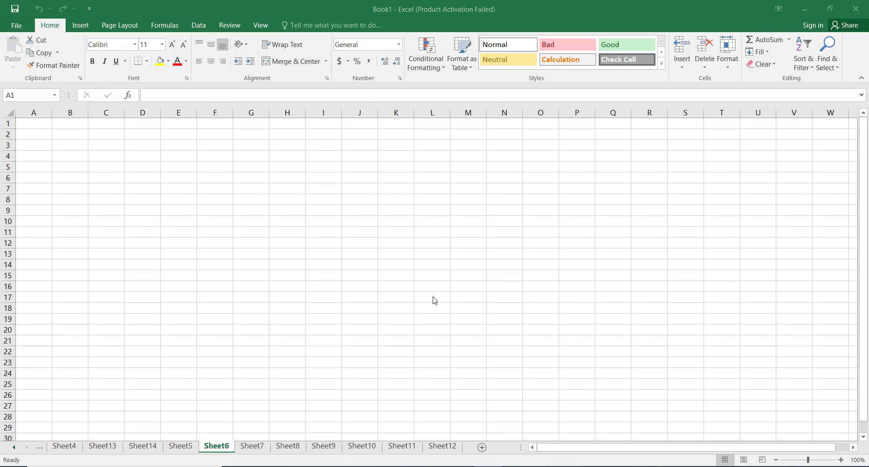
{"action": "left_click", "coordinate": [261, 446]}
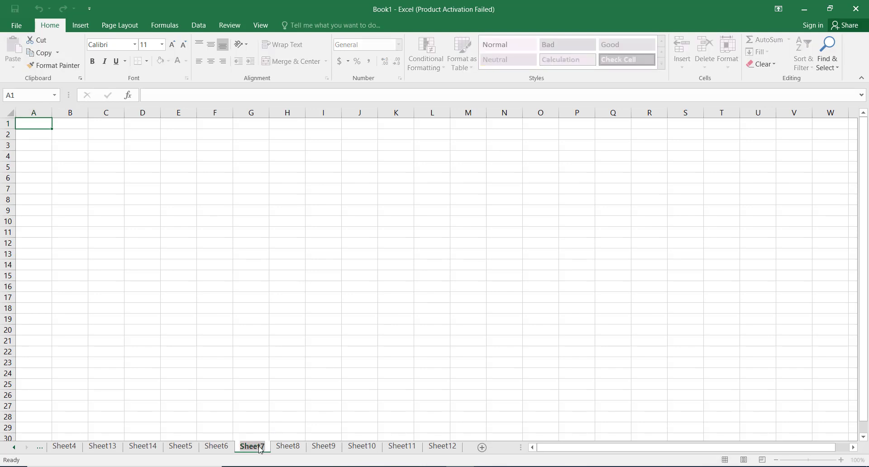
{"action": "left_click", "coordinate": [205, 450]}
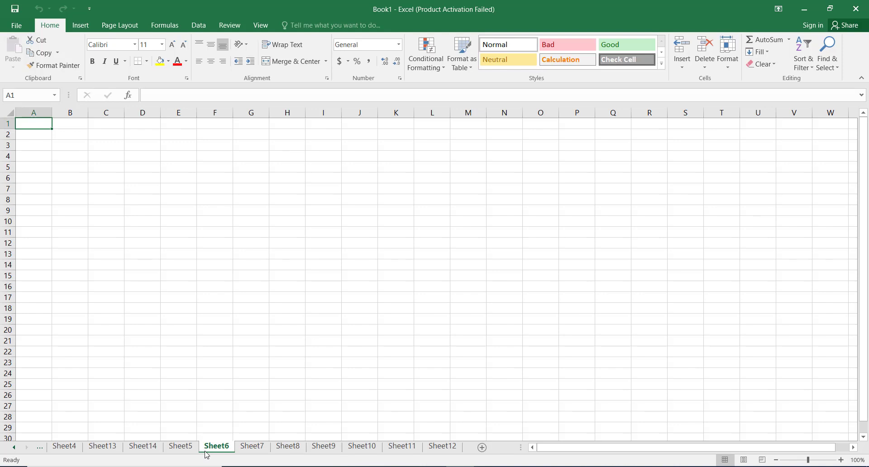
- Move back one worksheet at a time from Sheet6 to the name of customers sheet
{"action": "key", "text": "ctrl+Page_Up"}
{"action": "key", "text": "ctrl+Page_Up"}
{"action": "key", "text": "ctrl+Page_Up"}
{"action": "key", "text": "ctrl+Page_Up"}
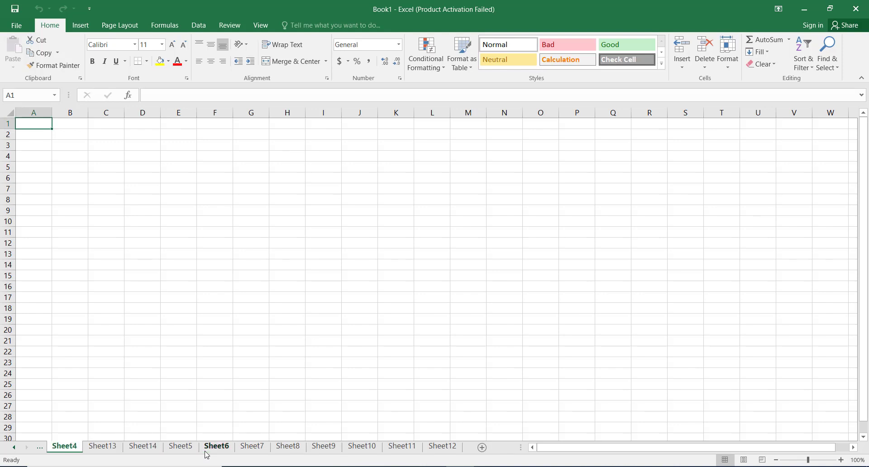
{"action": "key", "text": "ctrl+Page_Up"}
{"action": "key", "text": "ctrl+Page_Up"}
{"action": "key", "text": "ctrl+Page_Up"}
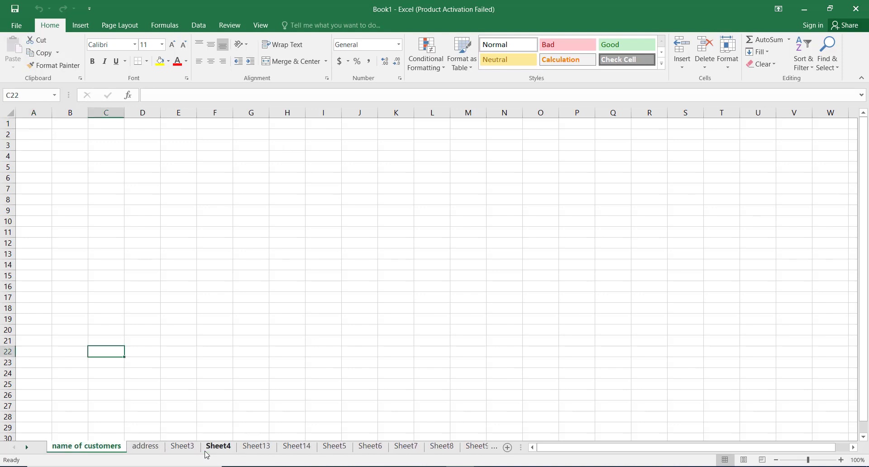
- Move forward one worksheet at a time from the name of customers sheet to Sheet7
{"action": "key", "text": "ctrl+Page_Down"}
{"action": "key", "text": "ctrl+Page_Down"}
{"action": "key", "text": "ctrl+Page_Down"}
{"action": "key", "text": "ctrl+Page_Down"}
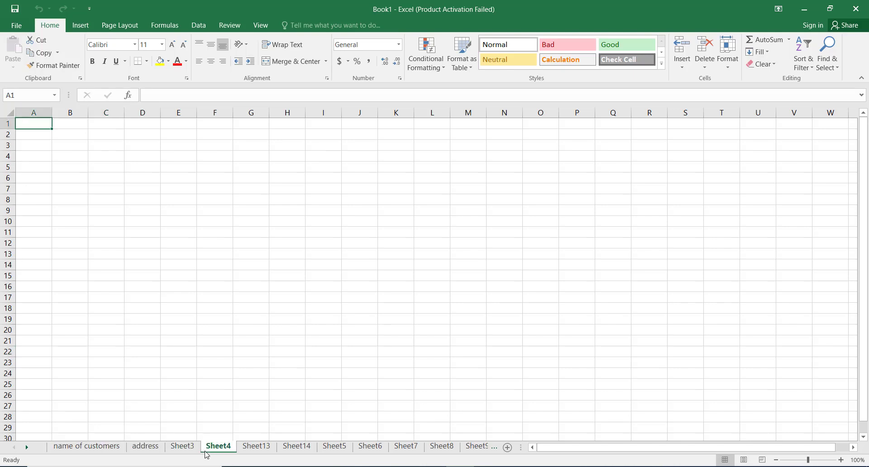
{"action": "key", "text": "ctrl+Page_Down"}
{"action": "key", "text": "ctrl+Page_Down"}
{"action": "key", "text": "ctrl+Page_Down"}
{"action": "key", "text": "ctrl+Page_Down"}
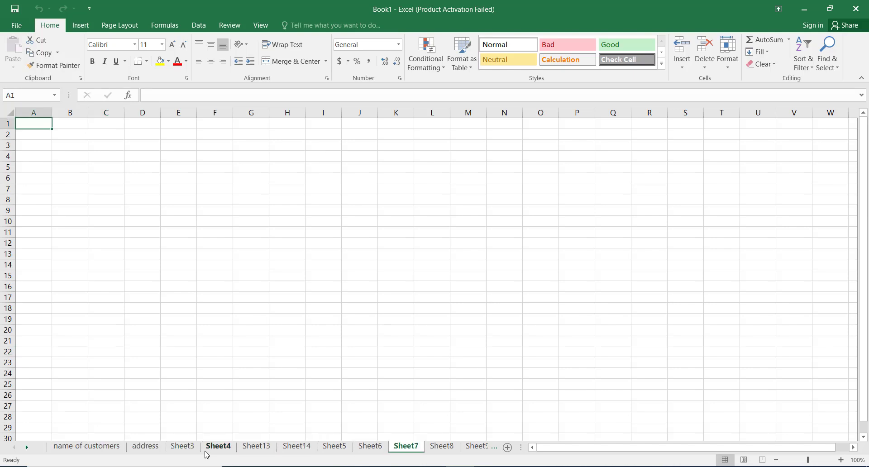
- Enter the text "name" in cell A1 of Sheet13
{"action": "left_click", "coordinate": [146, 450]}
{"action": "right_click", "coordinate": [146, 450]}
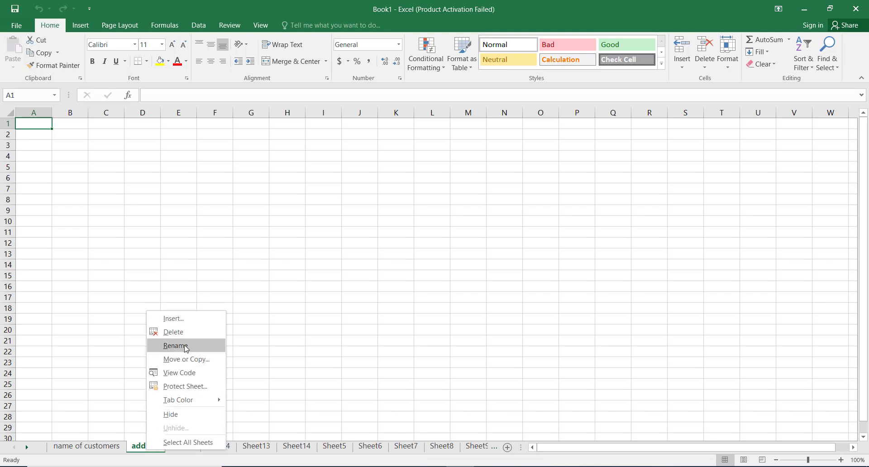
{"action": "left_click", "coordinate": [262, 448]}
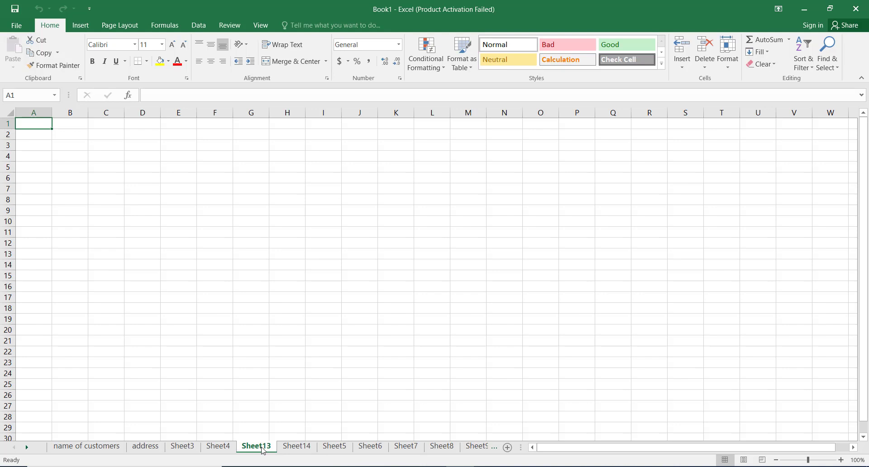
{"action": "type", "text": "name"}
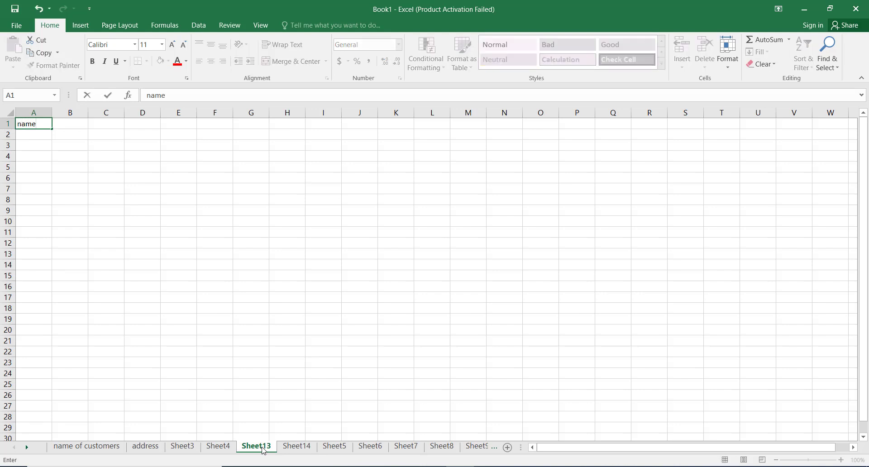
- Rename Sheet13 as "name" and commit the new sheet name
{"action": "left_click", "coordinate": [263, 448]}
{"action": "double_click", "coordinate": [263, 448]}
{"action": "type", "text": "name"}
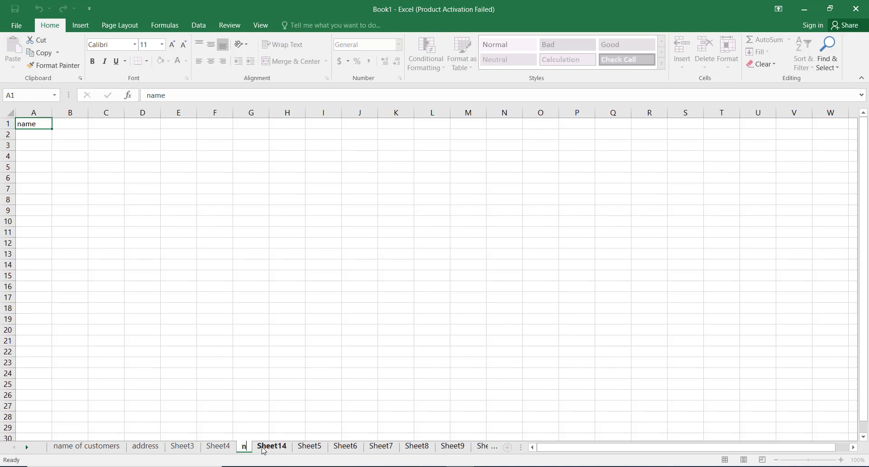
{"action": "left_click", "coordinate": [292, 373]}
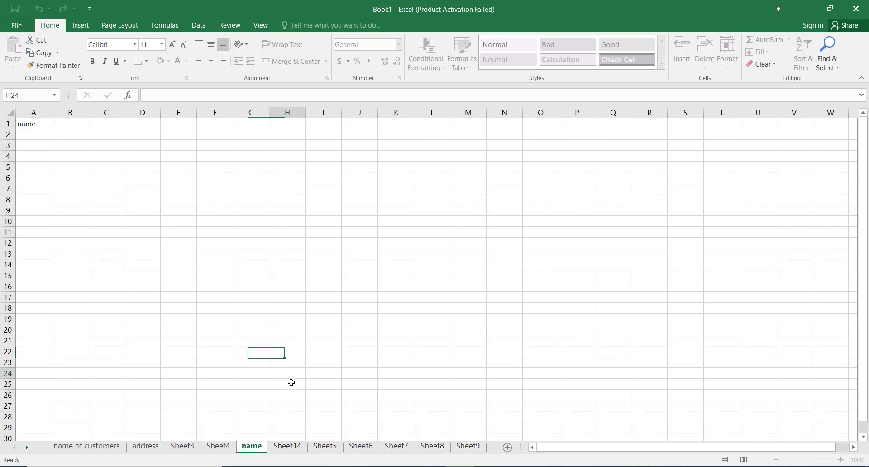
- Hide the Sheet4 worksheet
{"action": "right_click", "coordinate": [251, 448]}
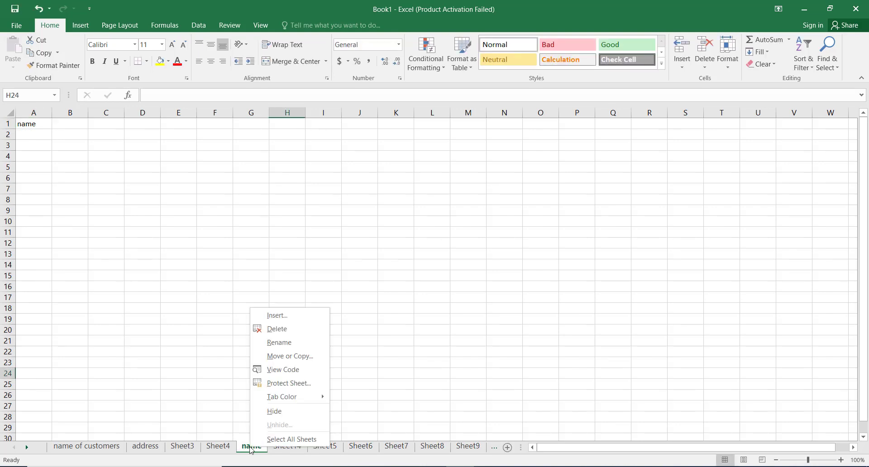
{"action": "left_click", "coordinate": [207, 408]}
{"action": "left_click", "coordinate": [221, 447]}
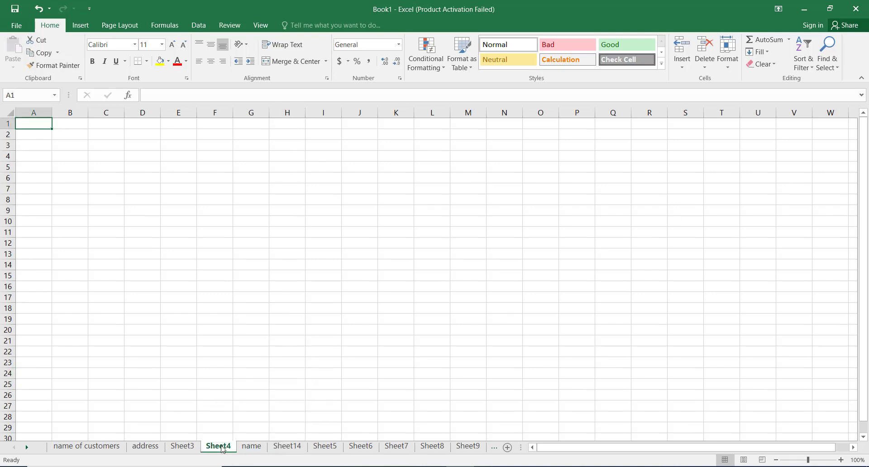
{"action": "right_click", "coordinate": [223, 448]}
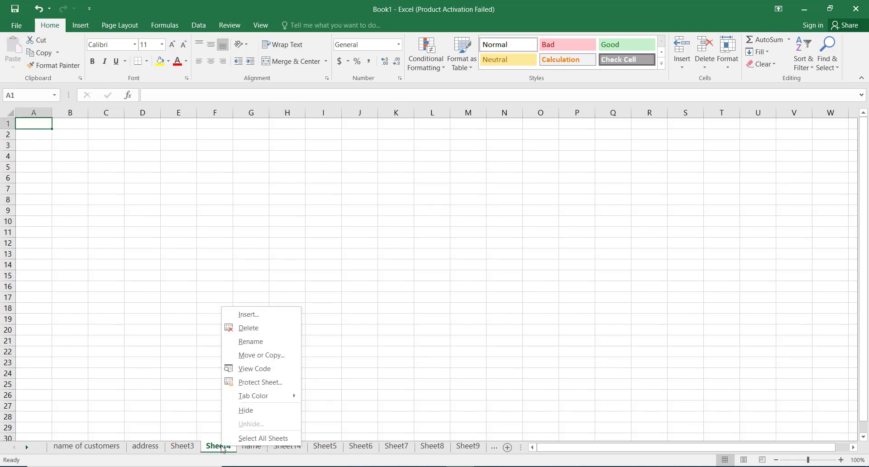
{"action": "left_click", "coordinate": [245, 410]}
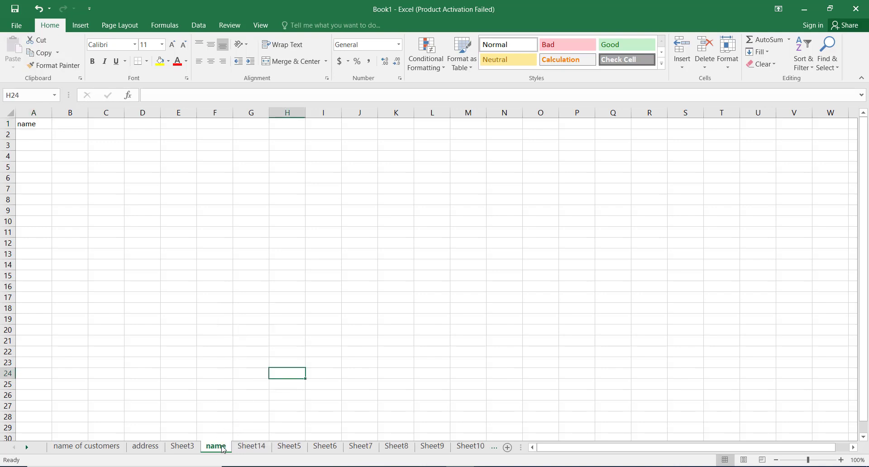
- Unhide the Sheet4 worksheet
{"action": "right_click", "coordinate": [224, 448]}
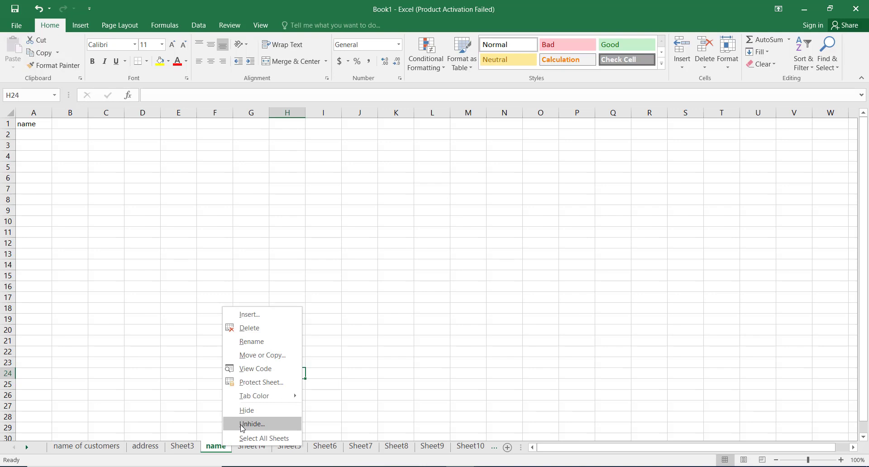
{"action": "right_click", "coordinate": [208, 452]}
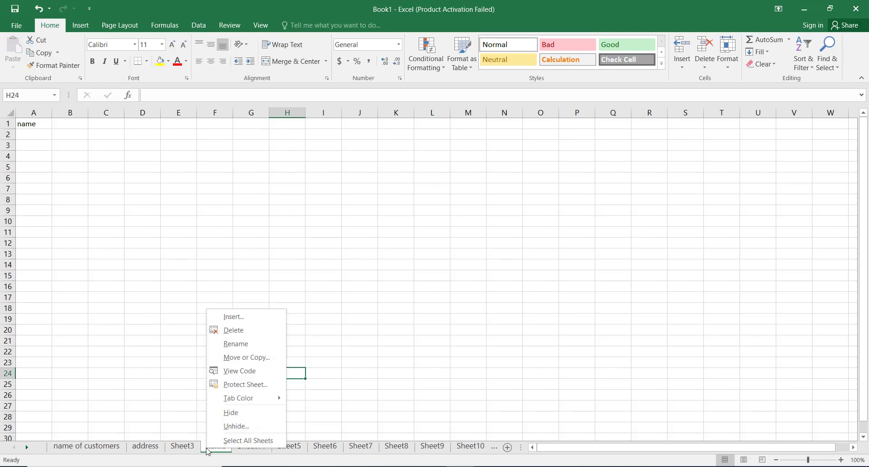
{"action": "left_click", "coordinate": [227, 427]}
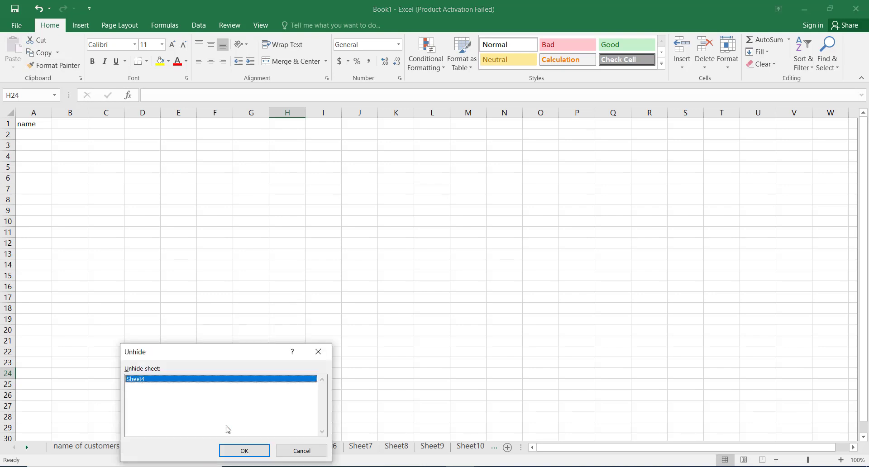
{"action": "left_click", "coordinate": [229, 451]}
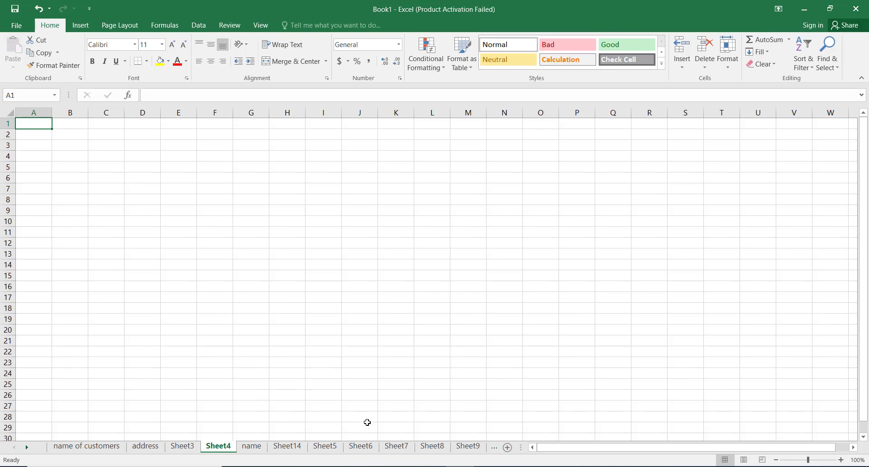
- Activate the worksheets in turn from name of customers to Sheet14 and review the sheet commands available for Sheet14
{"action": "left_click", "coordinate": [85, 447]}
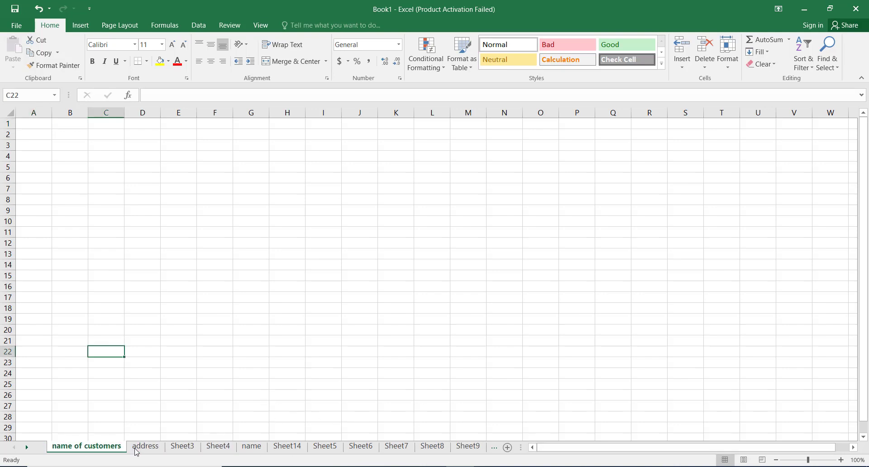
{"action": "left_click", "coordinate": [145, 447]}
{"action": "left_click", "coordinate": [183, 447]}
{"action": "left_click", "coordinate": [217, 447]}
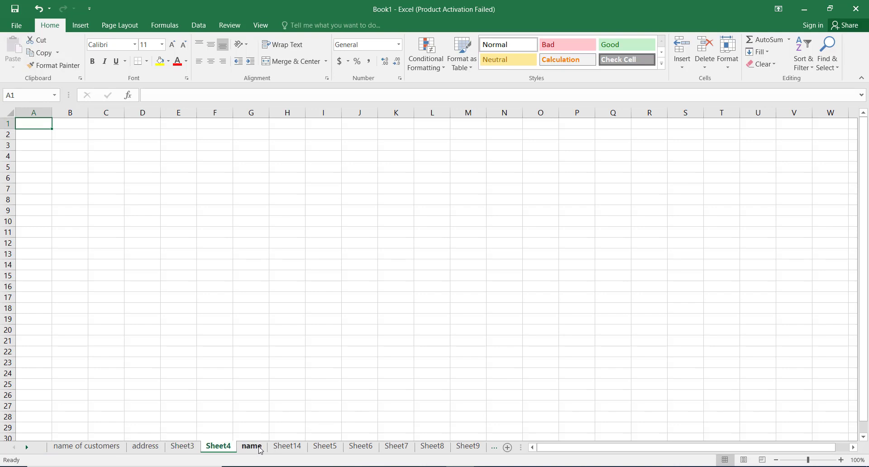
{"action": "left_click", "coordinate": [251, 448]}
{"action": "left_click", "coordinate": [286, 447]}
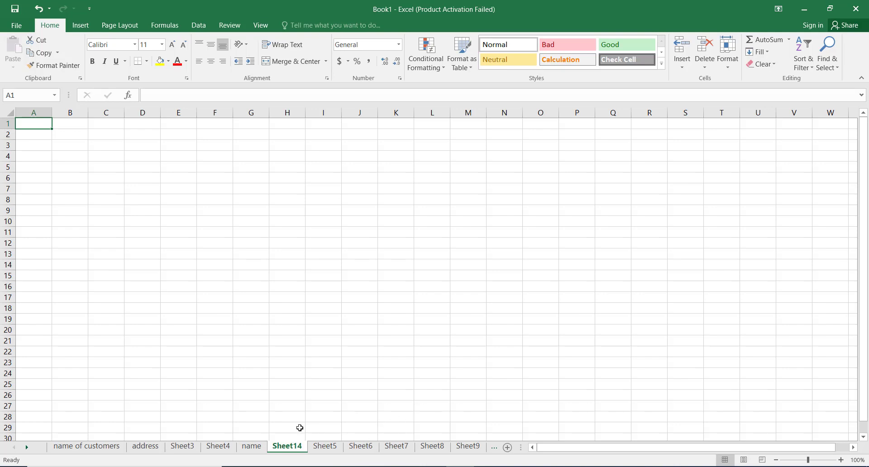
{"action": "right_click", "coordinate": [285, 448]}
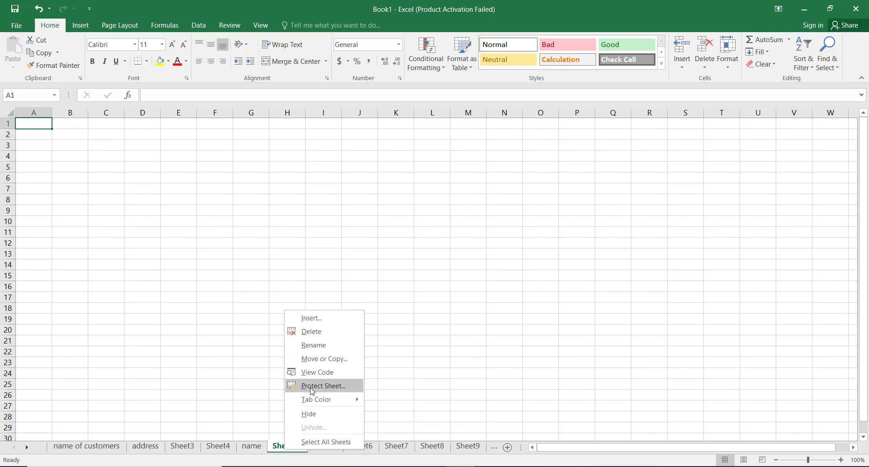
{"action": "left_click", "coordinate": [488, 377]}
{"action": "right_click", "coordinate": [276, 453]}
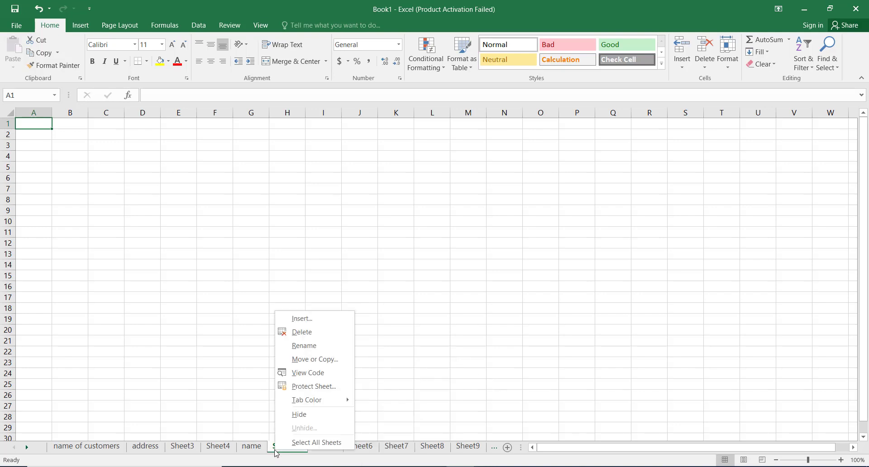
{"action": "left_click", "coordinate": [458, 376]}
- Insert a new blank worksheet in front of the name sheet
{"action": "left_click", "coordinate": [251, 448]}
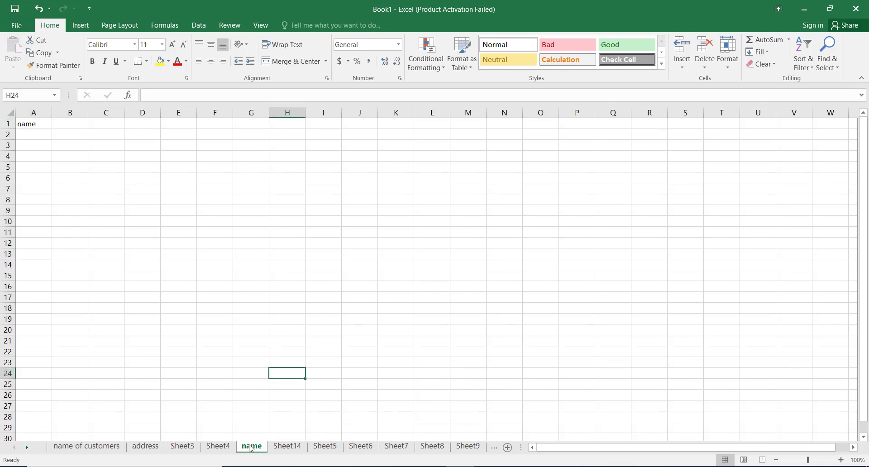
{"action": "right_click", "coordinate": [248, 453]}
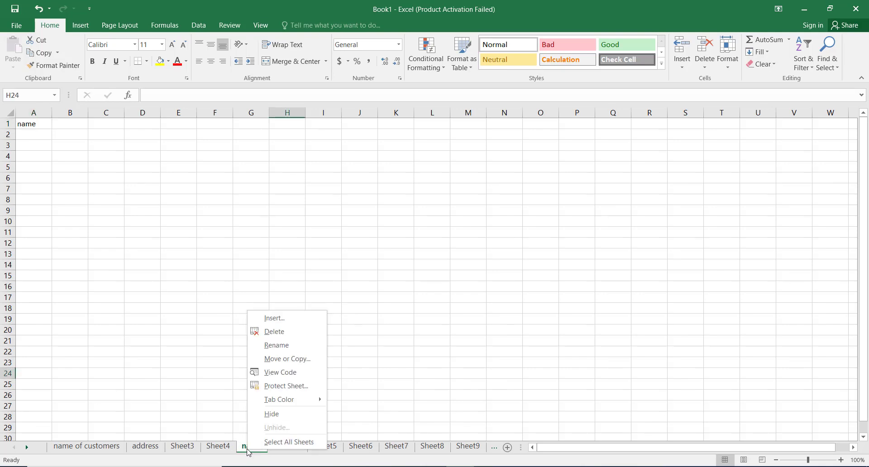
{"action": "key", "text": "Escape"}
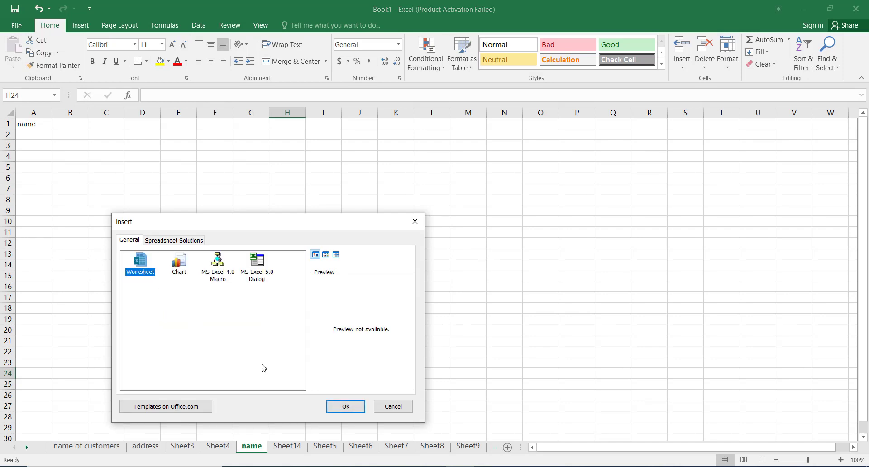
{"action": "left_click", "coordinate": [346, 406]}
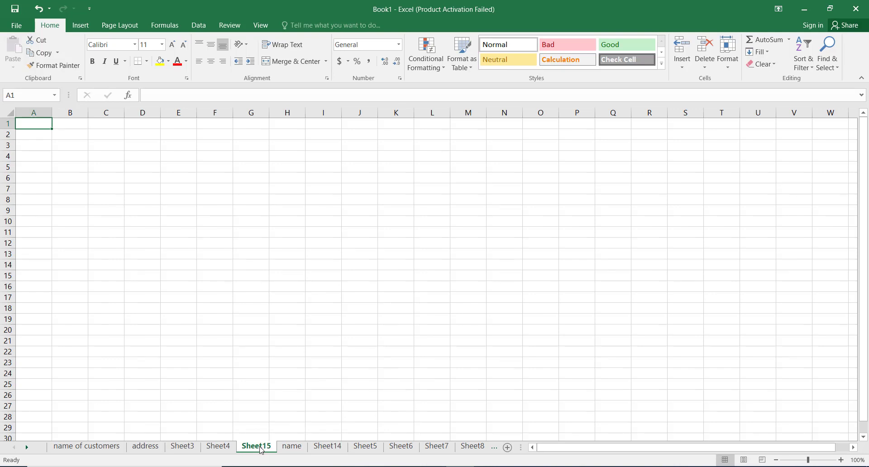
- Delete the Sheet15 worksheet from the workbook
{"action": "right_click", "coordinate": [261, 450]}
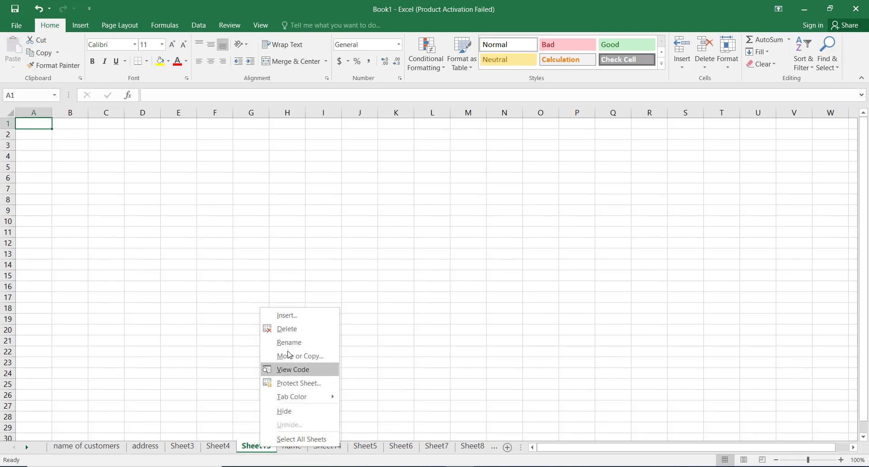
{"action": "left_click", "coordinate": [290, 330]}
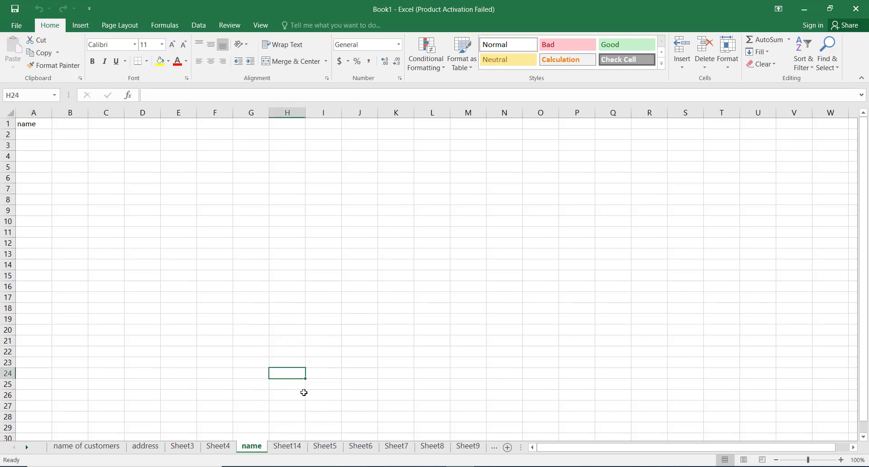
{"action": "left_click", "coordinate": [682, 64]}
{"action": "left_click", "coordinate": [706, 64]}
{"action": "left_click", "coordinate": [559, 217]}
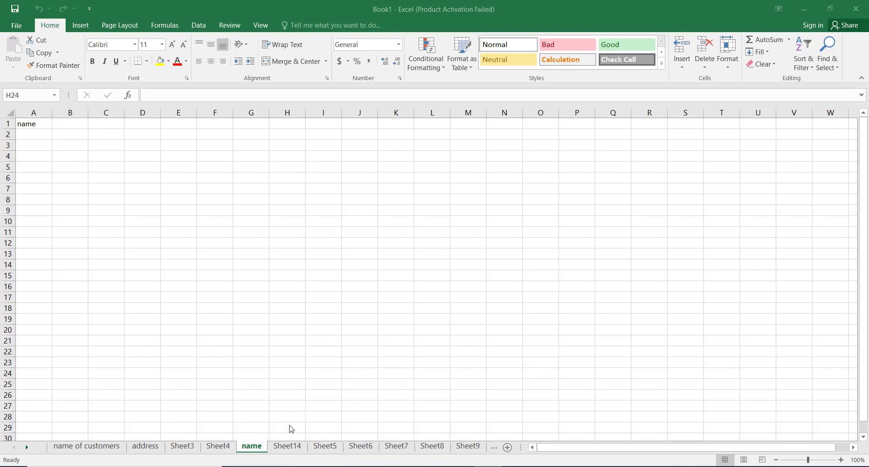
- Hide the Sheet14 worksheet and unhide it again
{"action": "right_click", "coordinate": [288, 449]}
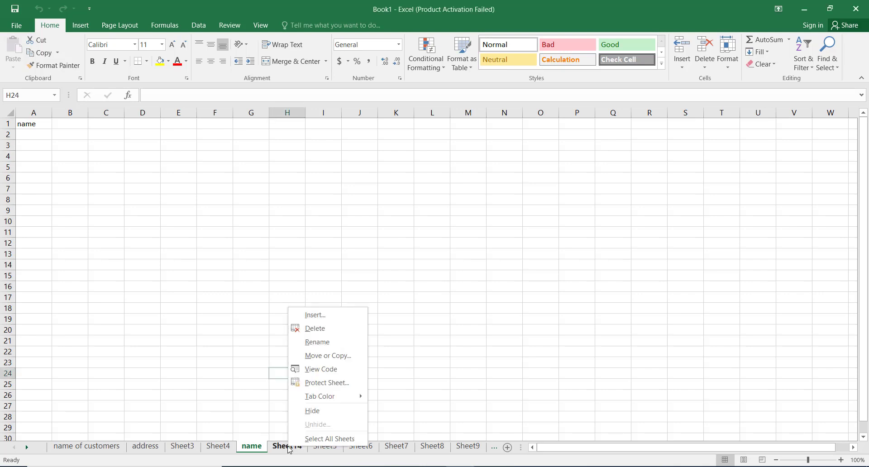
{"action": "left_click", "coordinate": [315, 411]}
{"action": "right_click", "coordinate": [307, 415]}
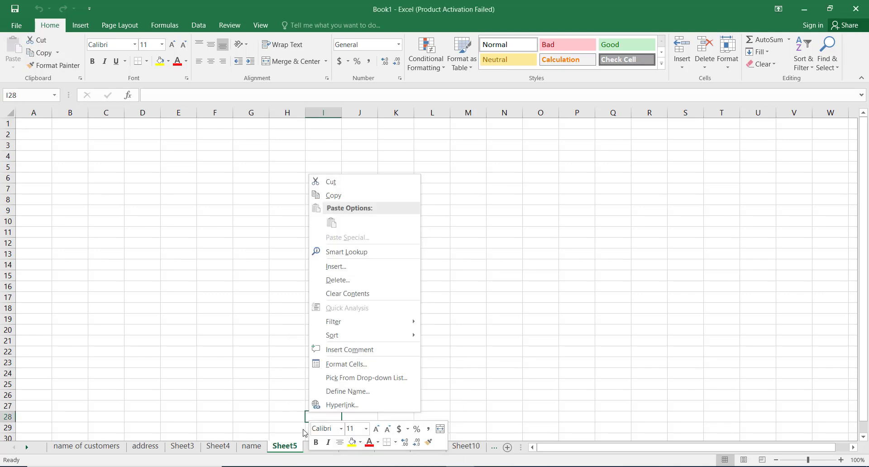
{"action": "right_click", "coordinate": [292, 451]}
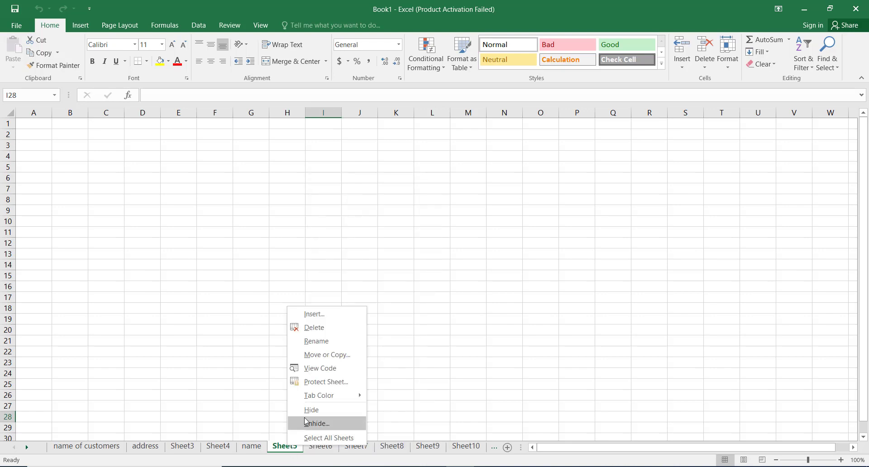
{"action": "left_click", "coordinate": [314, 424]}
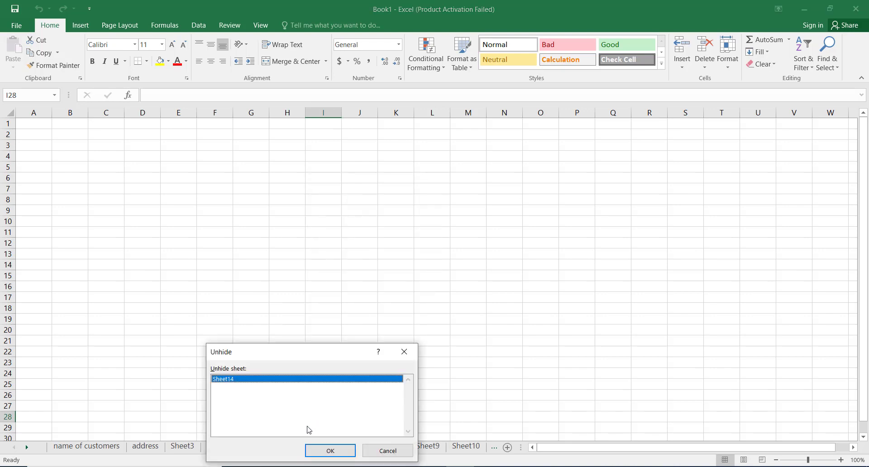
{"action": "left_click", "coordinate": [322, 452]}
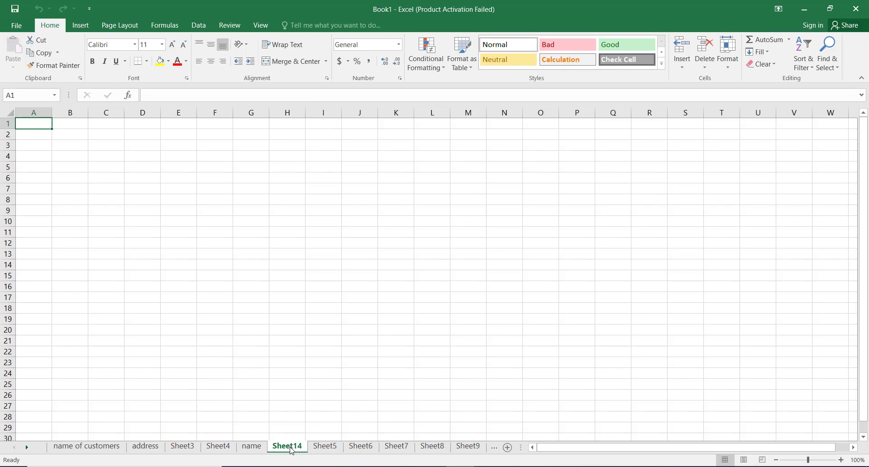
- Reposition Sheet14 directly after the name of customers sheet, and move it between Sheet6 and Sheet7
{"action": "left_click_drag", "start_coordinate": [292, 447], "coordinate": [134, 454]}
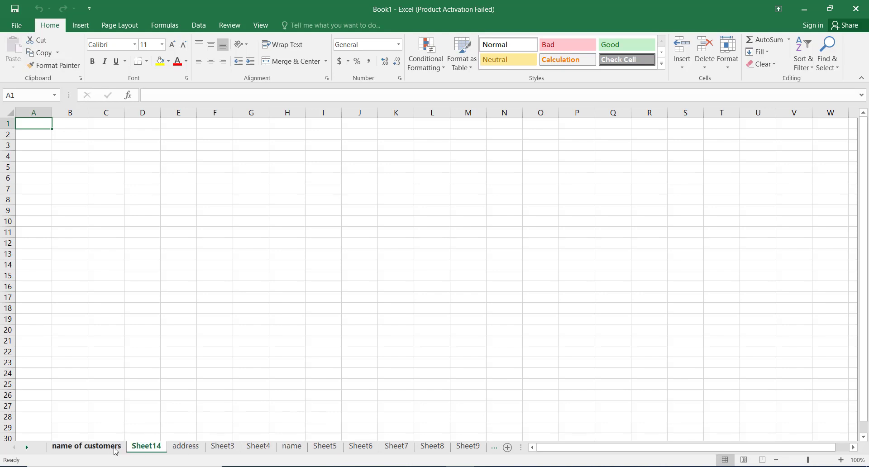
{"action": "left_click_drag", "start_coordinate": [137, 449], "coordinate": [398, 451]}
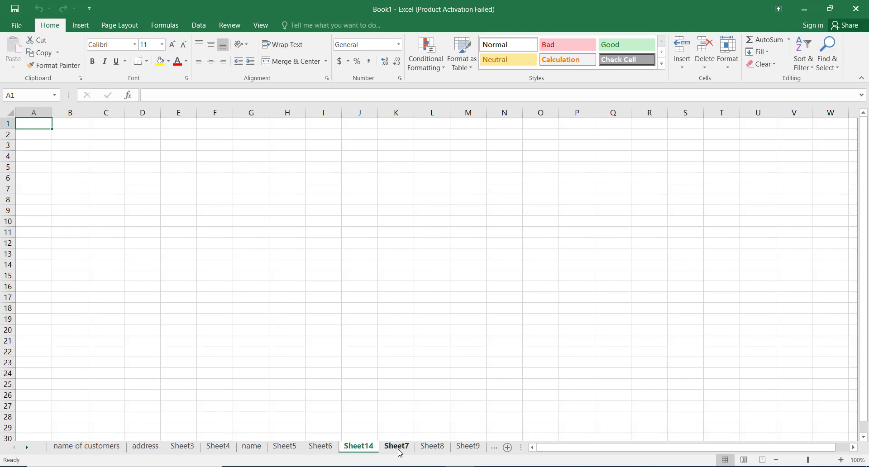
- Try the Move or Copy command on Sheet14 within Book1, choosing Sheet14 itself as the sheet to place it before
{"action": "right_click", "coordinate": [358, 449]}
{"action": "left_click", "coordinate": [384, 357]}
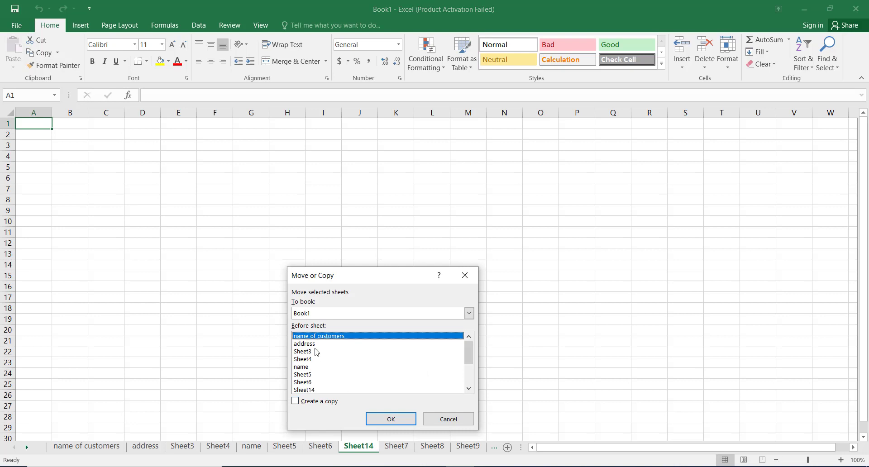
{"action": "left_click", "coordinate": [312, 390]}
{"action": "left_click", "coordinate": [387, 420]}
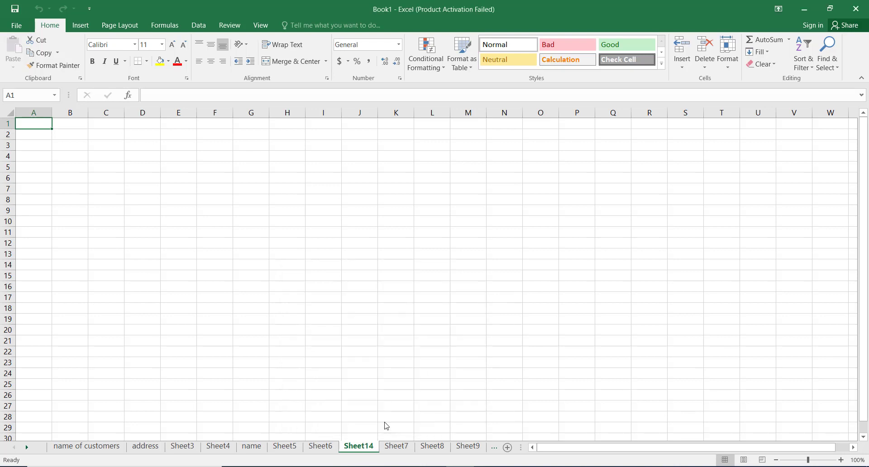
- Move the address worksheet directly before Sheet14 within Book1 using Move or Copy
{"action": "left_click", "coordinate": [145, 447]}
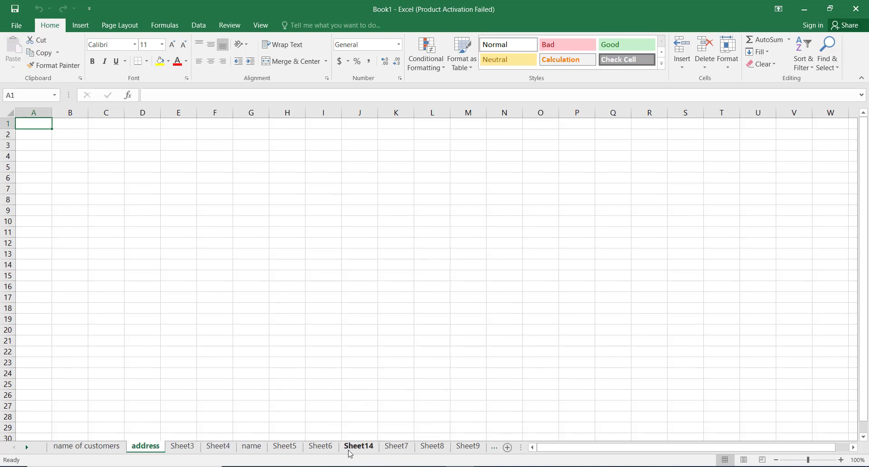
{"action": "right_click", "coordinate": [153, 449]}
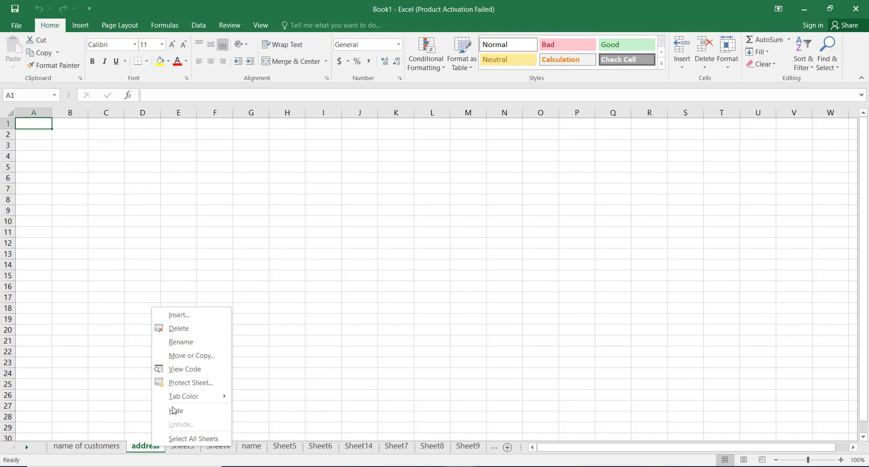
{"action": "left_click", "coordinate": [184, 358]}
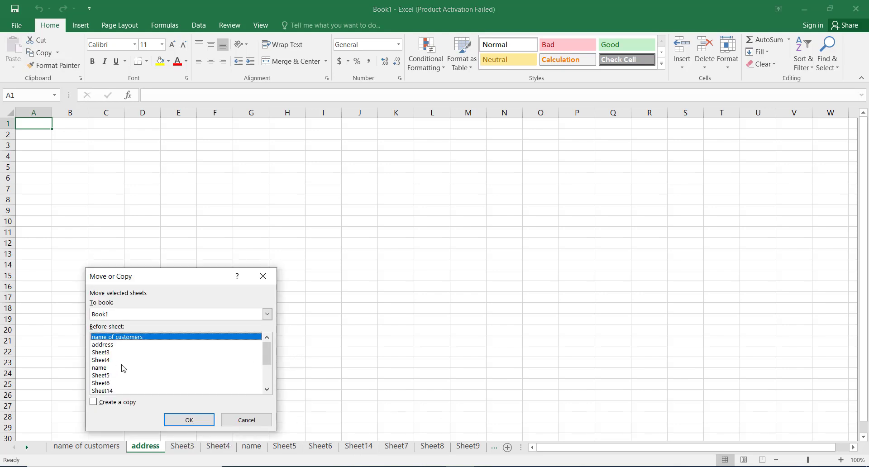
{"action": "left_click", "coordinate": [109, 391]}
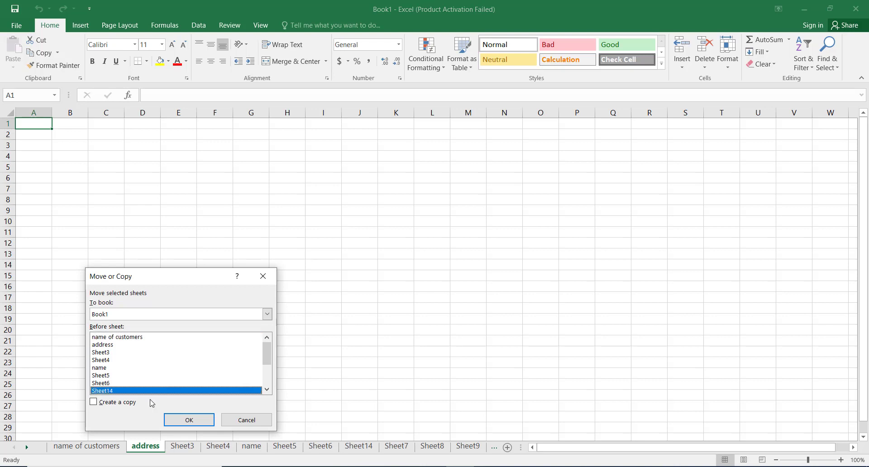
{"action": "left_click", "coordinate": [188, 420]}
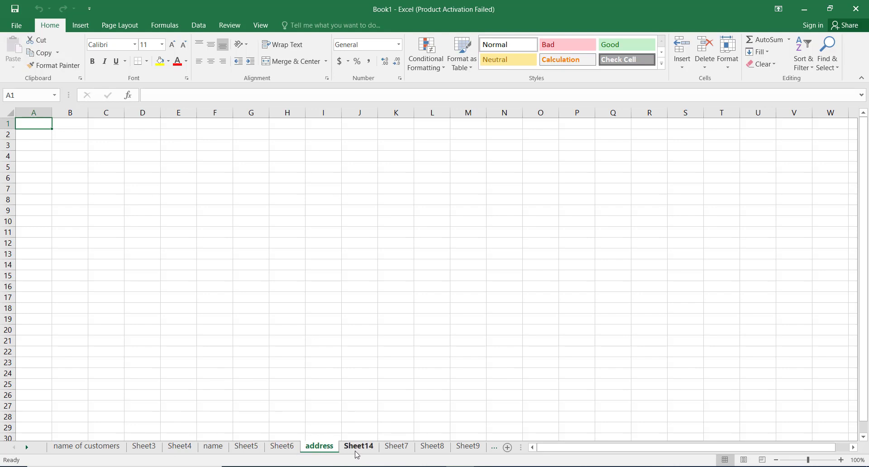
- Create a copy of the address worksheet placed before Sheet5 in Book1
{"action": "right_click", "coordinate": [326, 450]}
{"action": "left_click", "coordinate": [355, 358]}
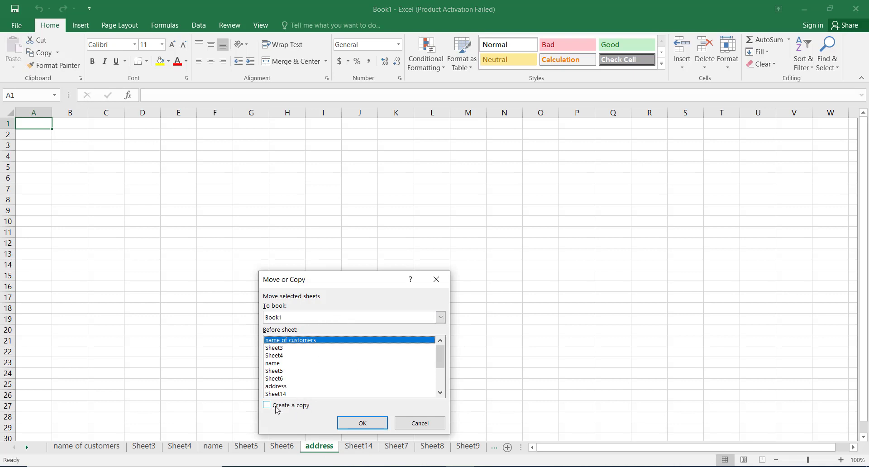
{"action": "left_click", "coordinate": [273, 371]}
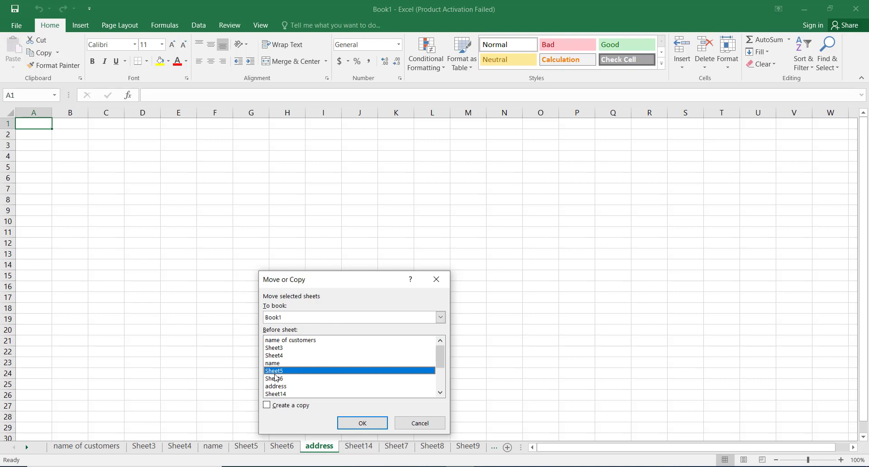
{"action": "left_click", "coordinate": [266, 405]}
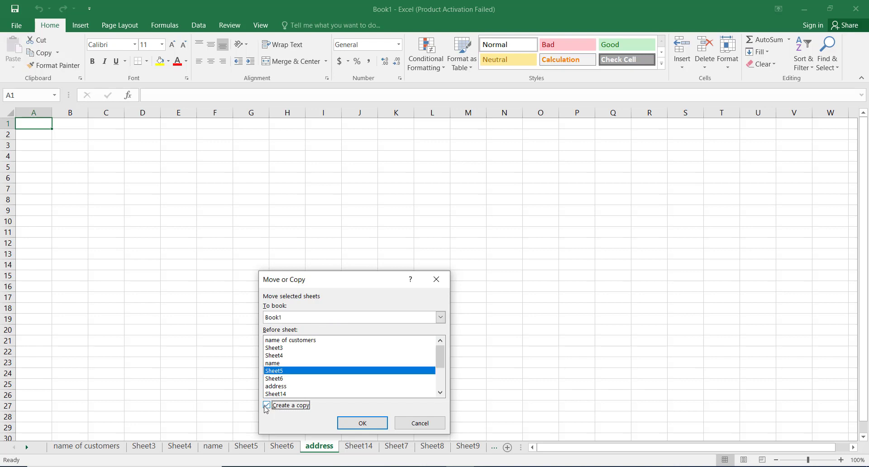
{"action": "left_click", "coordinate": [361, 424]}
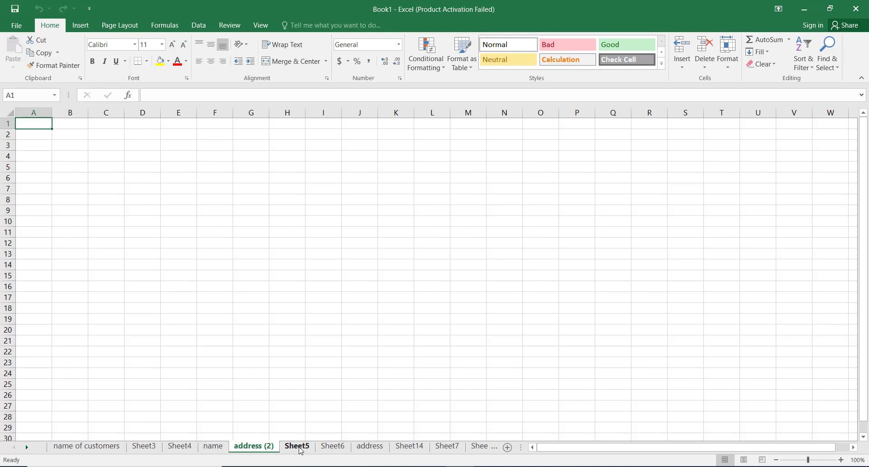
{"action": "right_click", "coordinate": [268, 447]}
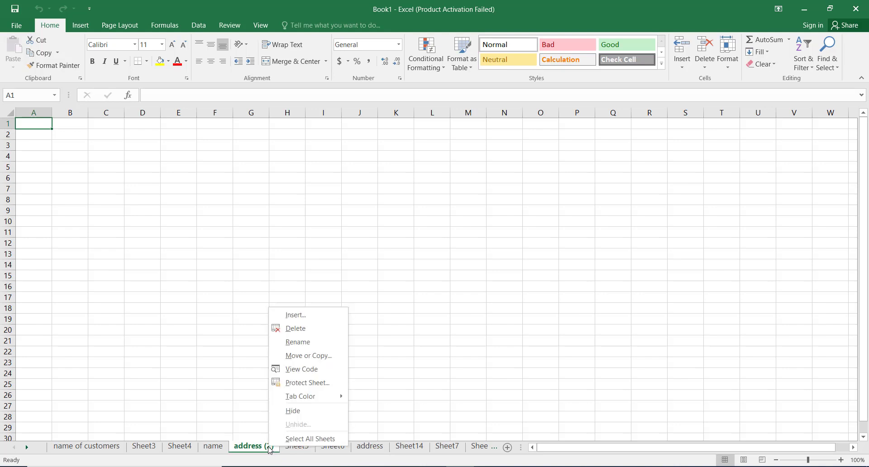
{"action": "left_click", "coordinate": [308, 356]}
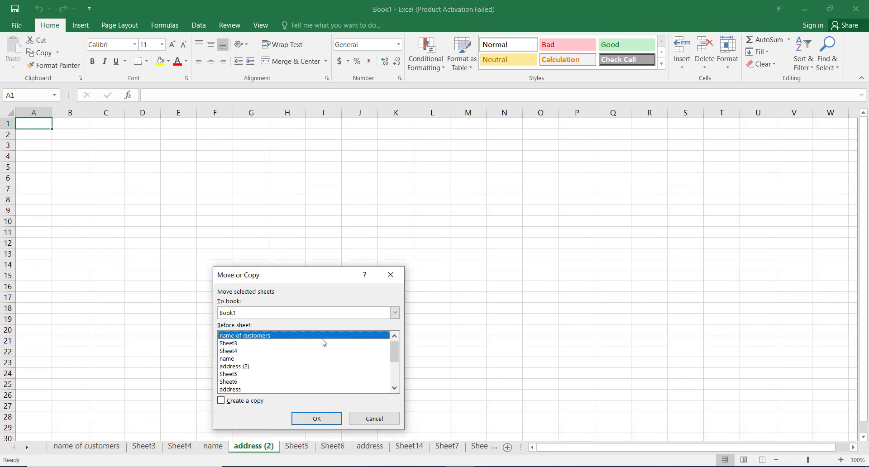
{"action": "left_click", "coordinate": [395, 313]}
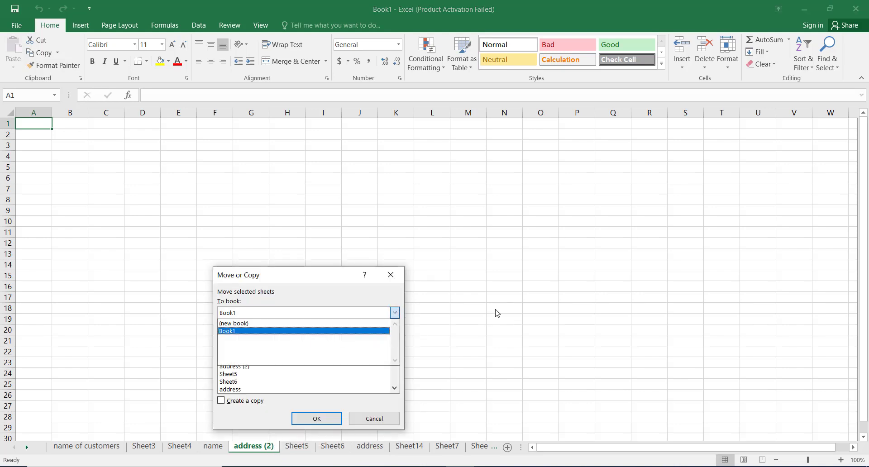
{"action": "left_click", "coordinate": [395, 273]}
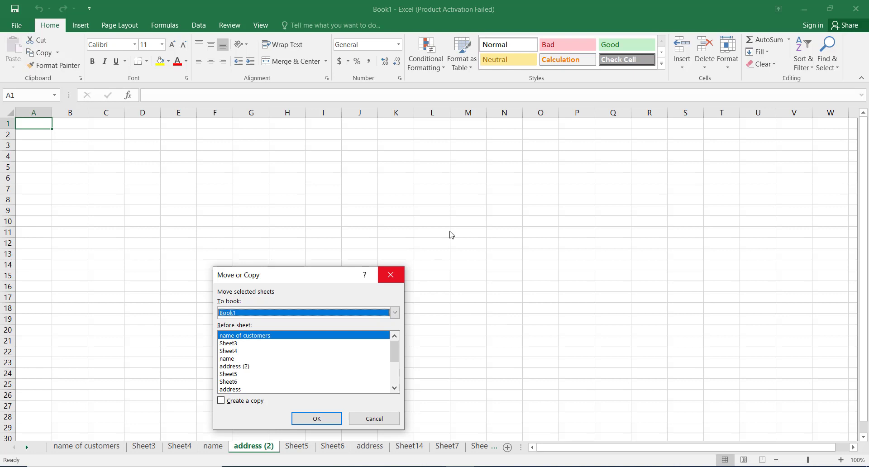
{"action": "left_click", "coordinate": [390, 274]}
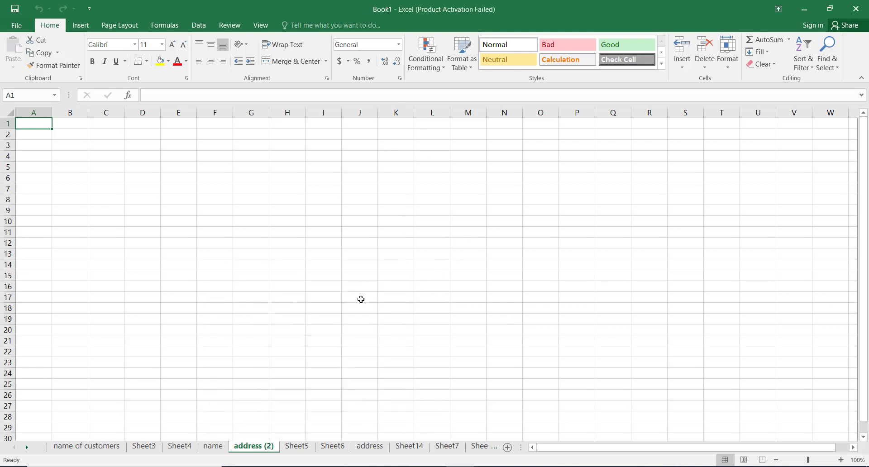
- Launch Excel 2016 again and create a new blank workbook
{"action": "left_click", "coordinate": [13, 466]}
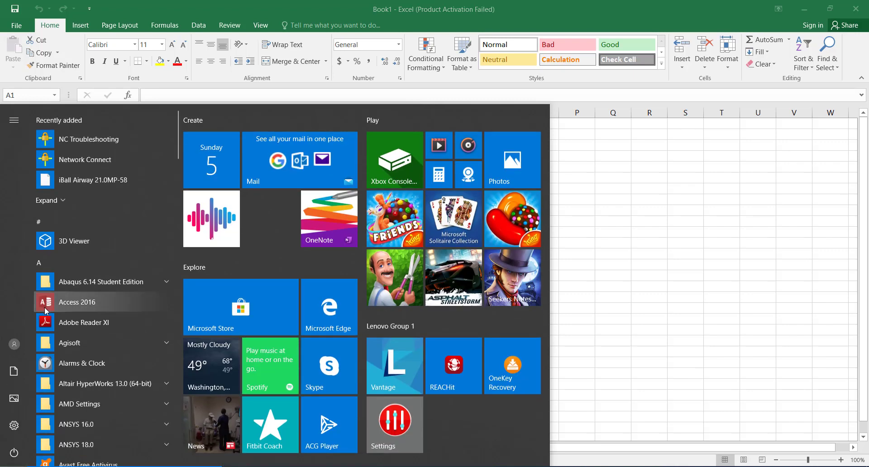
{"action": "type", "text": "exce"}
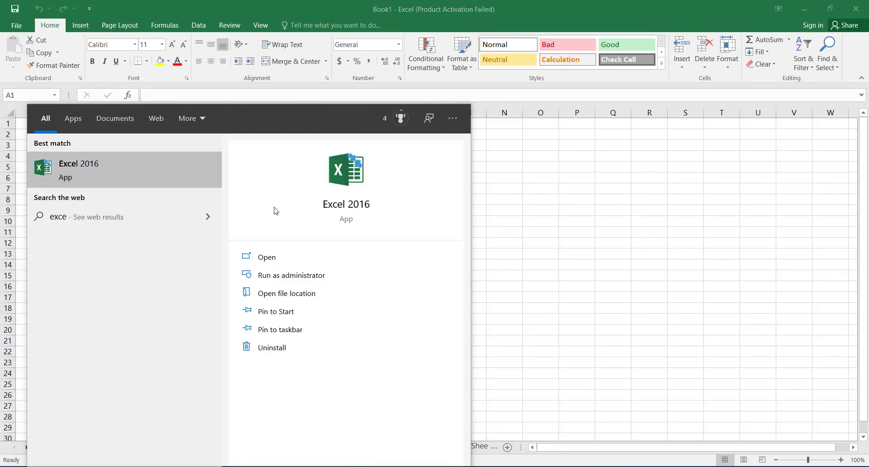
{"action": "key", "text": "Return"}
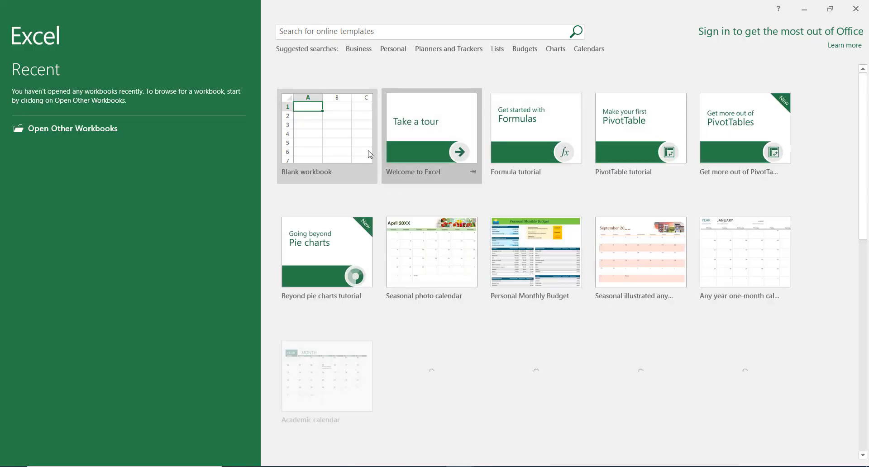
{"action": "left_click", "coordinate": [370, 154]}
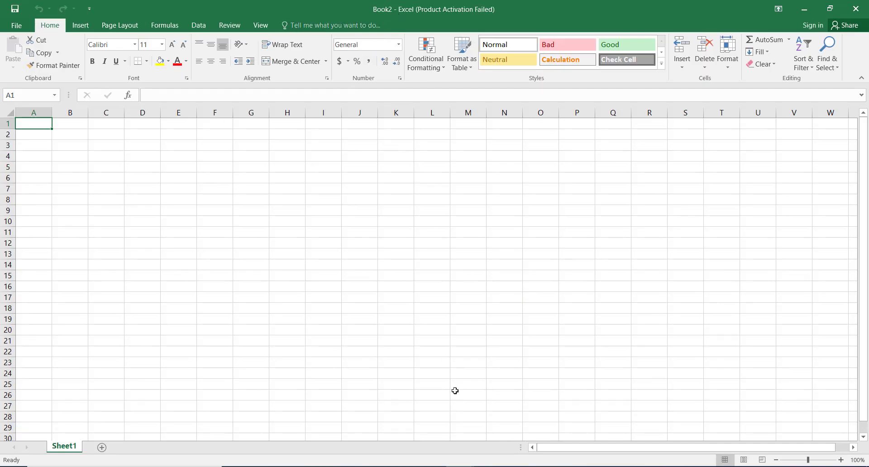
- Copy Sheet5 from Book1 into Book2 before Sheet1, keeping the original, and return to Book1
{"action": "mouse_move", "coordinate": [461, 466]}
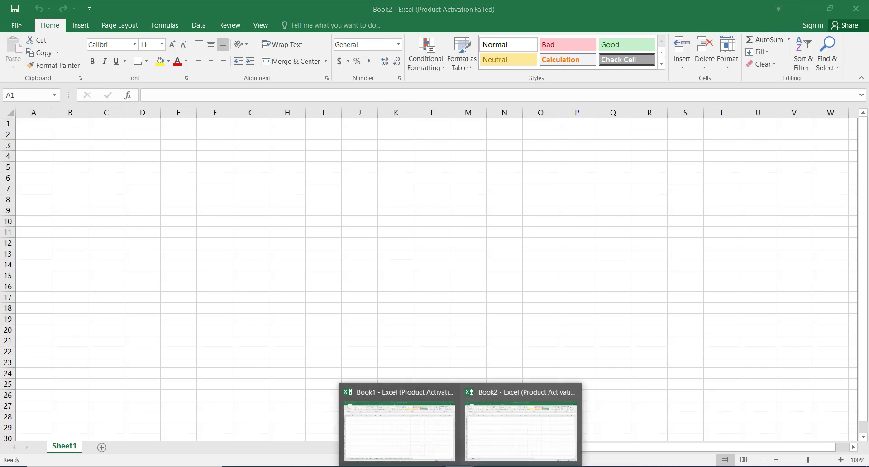
{"action": "left_click", "coordinate": [421, 436]}
{"action": "right_click", "coordinate": [297, 446]}
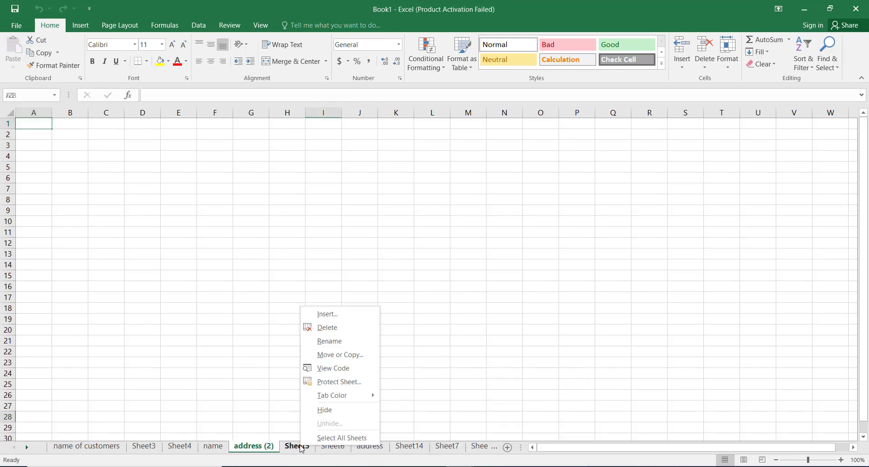
{"action": "left_click", "coordinate": [321, 355]}
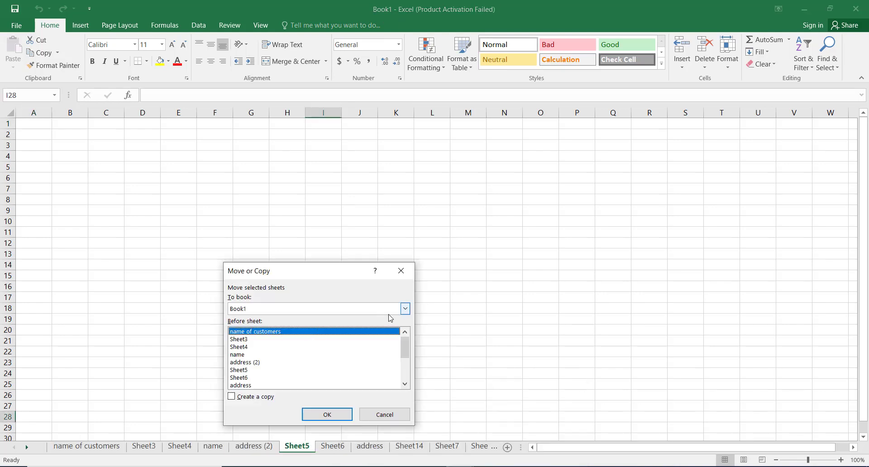
{"action": "left_click", "coordinate": [409, 309]}
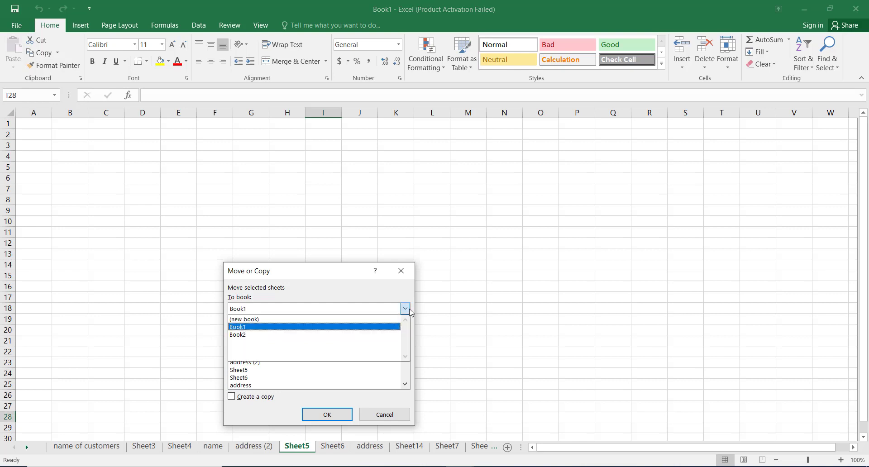
{"action": "left_click", "coordinate": [362, 336]}
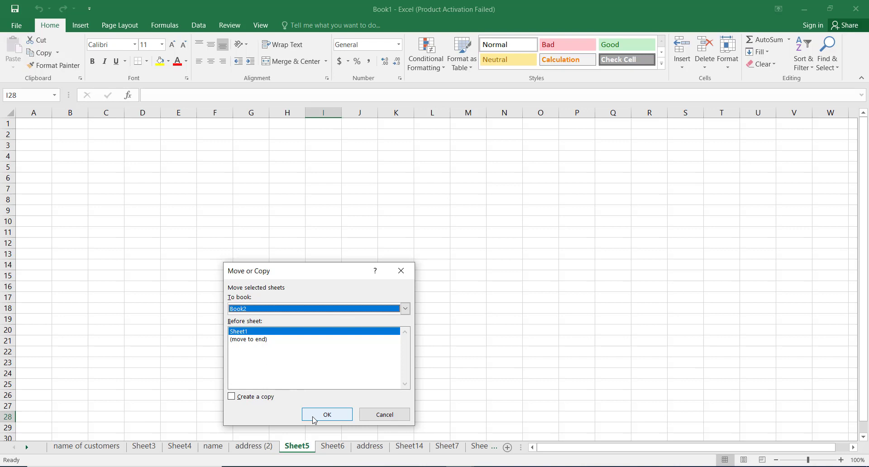
{"action": "left_click", "coordinate": [232, 397]}
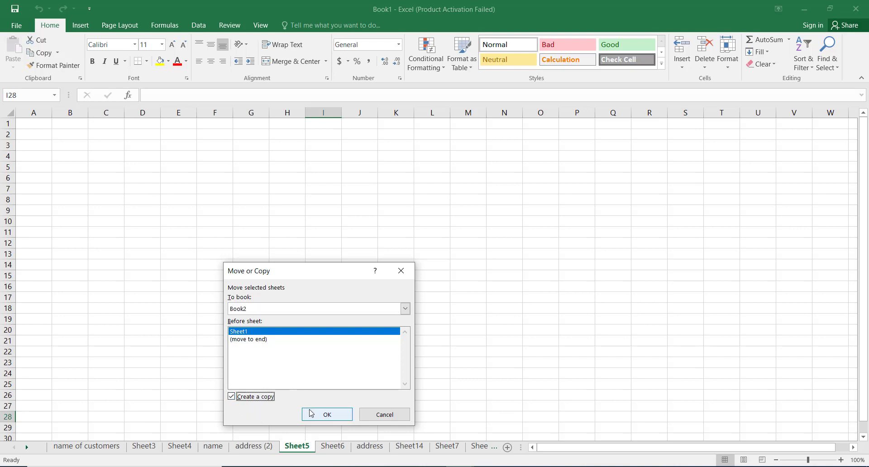
{"action": "left_click", "coordinate": [319, 414]}
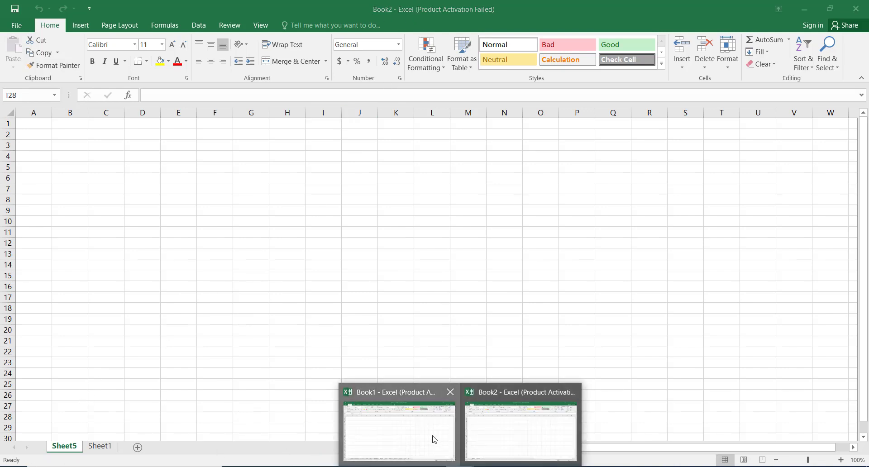
{"action": "left_click", "coordinate": [434, 439]}
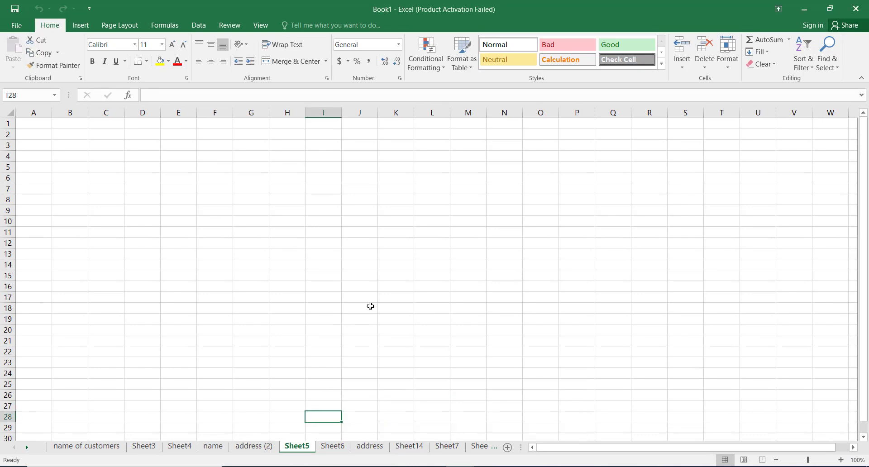
- Switch to Book2 and close it without saving the changes
{"action": "left_click", "coordinate": [508, 422]}
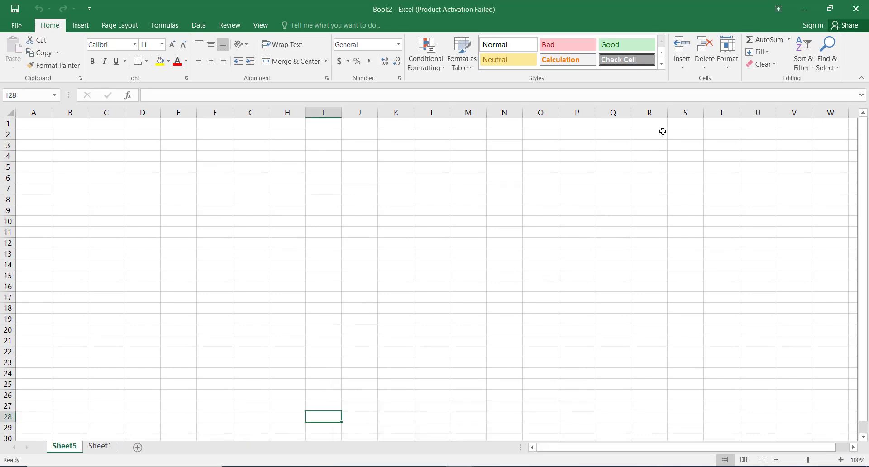
{"action": "left_click", "coordinate": [856, 8]}
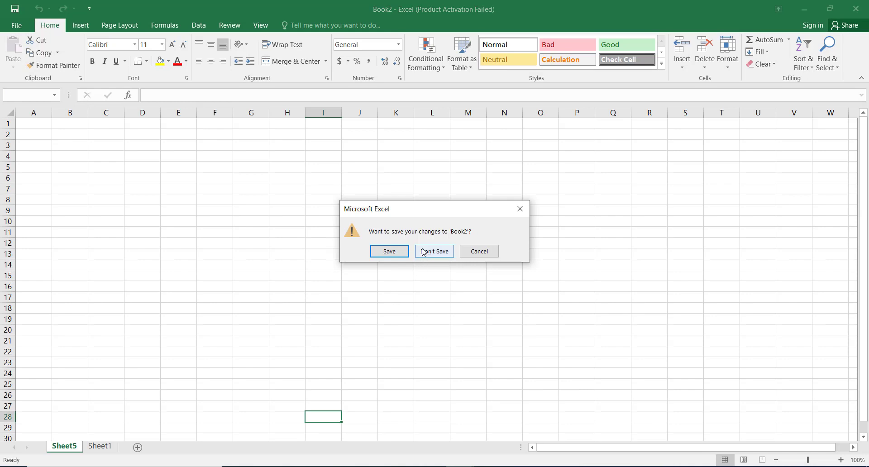
{"action": "left_click", "coordinate": [427, 252]}
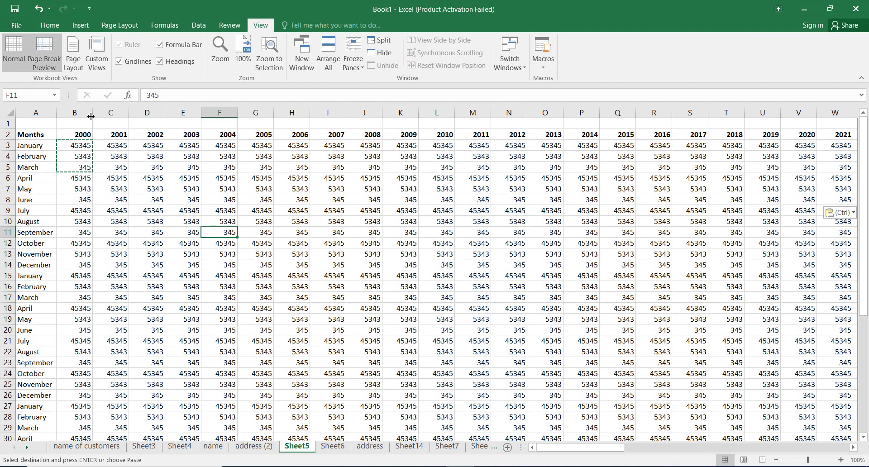
- Examine the month and year data table on Sheet5 of Book1, checking how its headings behave across distant columns and rows
{"action": "left_click", "coordinate": [50, 25]}
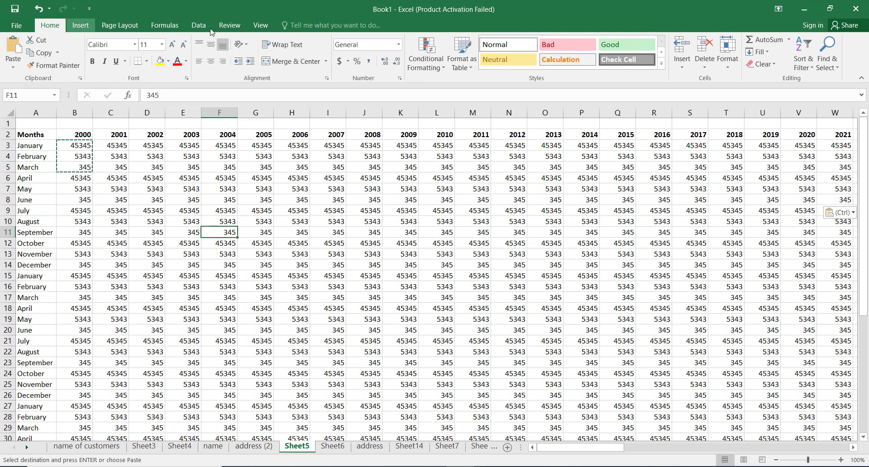
{"action": "left_click", "coordinate": [261, 26]}
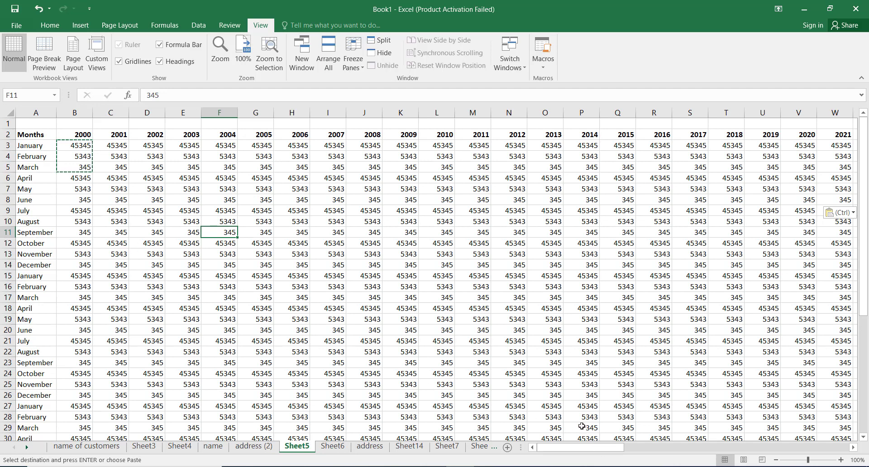
{"action": "mouse_move", "coordinate": [573, 451]}
{"action": "left_mouse_down"}
{"action": "mouse_move", "coordinate": [640, 453]}
{"action": "mouse_move", "coordinate": [574, 452]}
{"action": "left_mouse_up"}
{"action": "left_click_drag", "start_coordinate": [559, 453], "coordinate": [591, 449]}
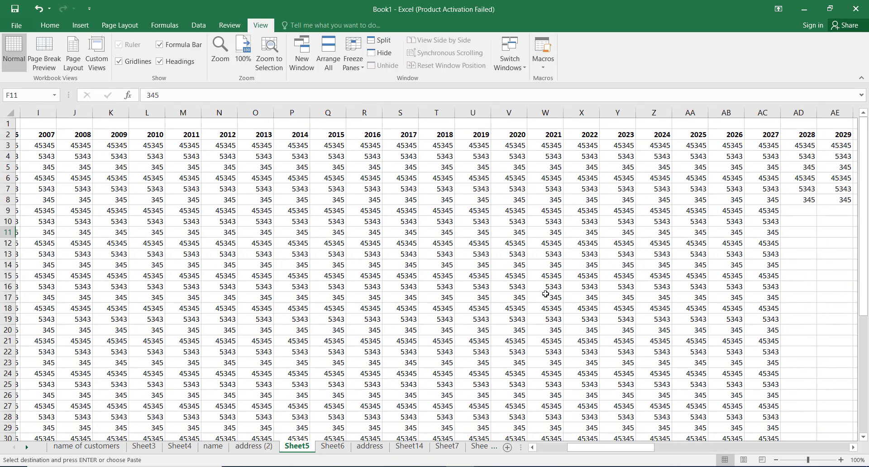
{"action": "left_click", "coordinate": [509, 222]}
{"action": "key", "text": "ctrl+v"}
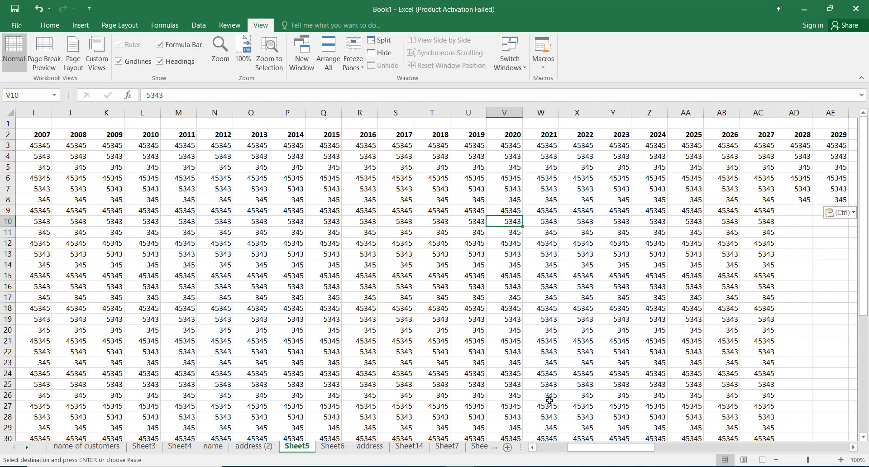
{"action": "left_click_drag", "start_coordinate": [622, 453], "coordinate": [543, 450]}
{"action": "scroll", "coordinate": [572, 317], "scroll_direction": "down", "scroll_amount": 4}
{"action": "left_click", "coordinate": [571, 367]}
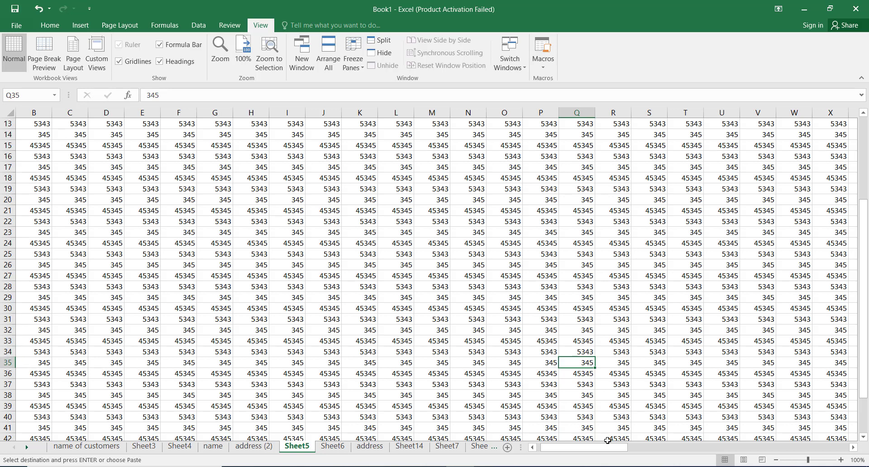
{"action": "left_click_drag", "start_coordinate": [604, 448], "coordinate": [601, 448]}
{"action": "scroll", "coordinate": [455, 338], "scroll_direction": "up", "scroll_amount": 4}
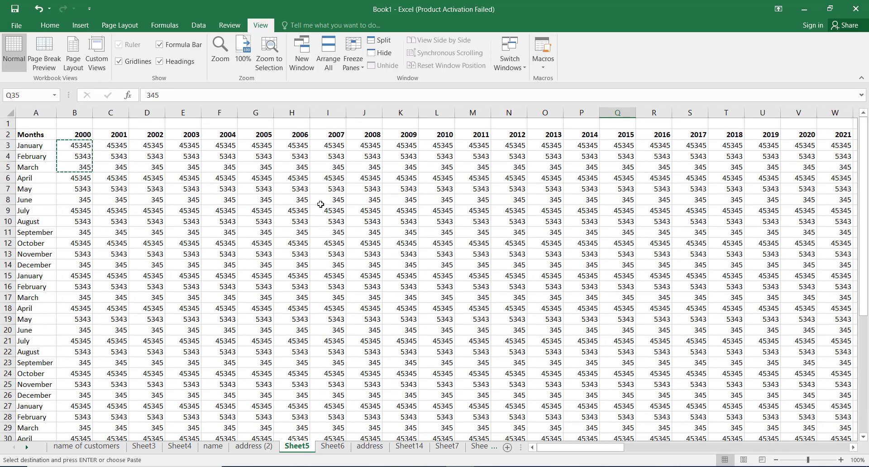
- Open a second window of Book1 and compare Sheet5 in both windows at different column positions
{"action": "left_click", "coordinate": [354, 69]}
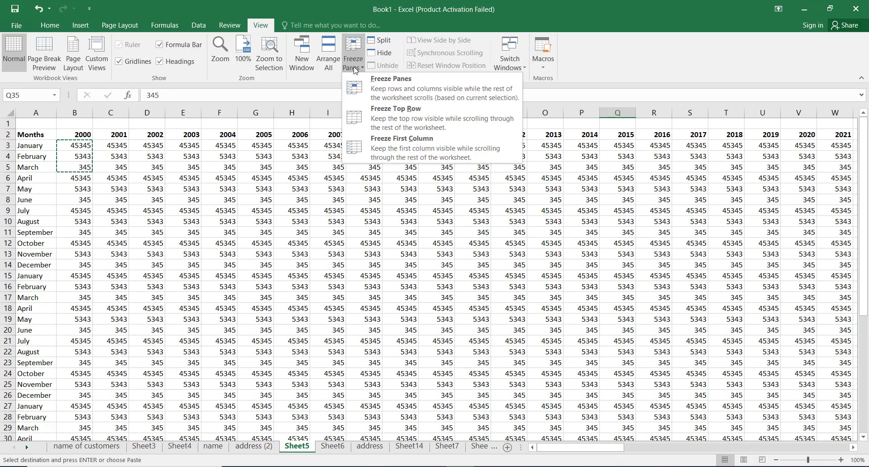
{"action": "left_click", "coordinate": [301, 56]}
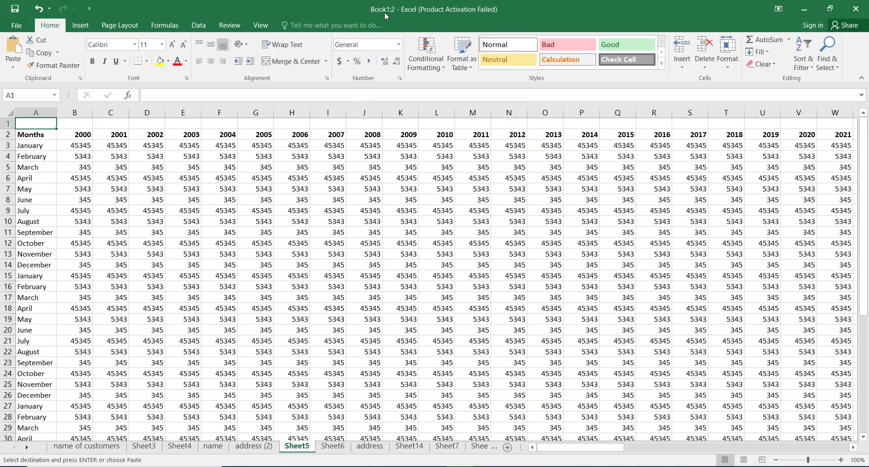
{"action": "left_click", "coordinate": [460, 466]}
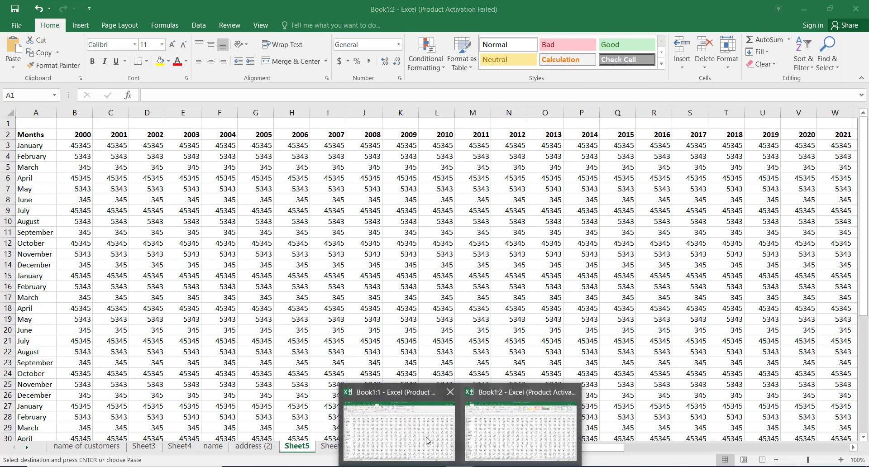
{"action": "left_click", "coordinate": [427, 438]}
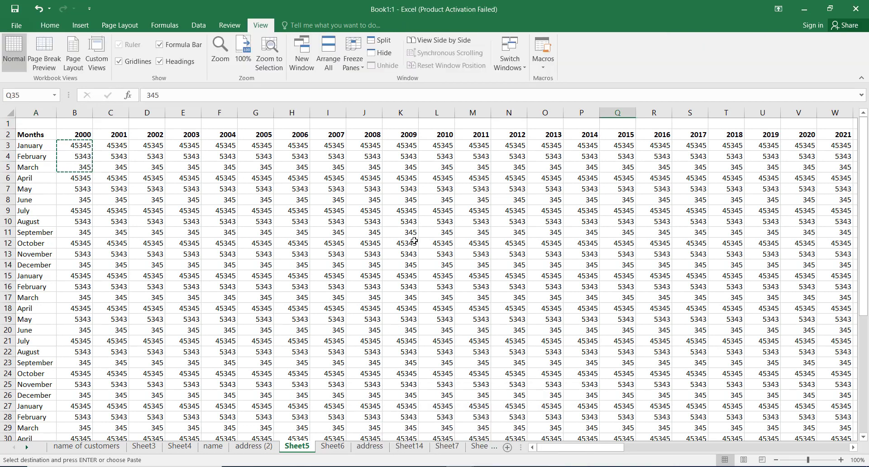
{"action": "key", "text": "alt+Tab"}
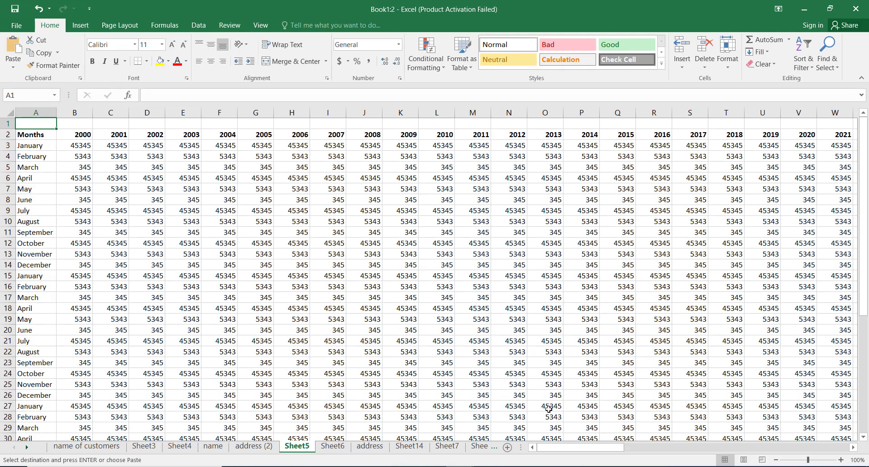
{"action": "left_click_drag", "start_coordinate": [569, 448], "coordinate": [628, 450]}
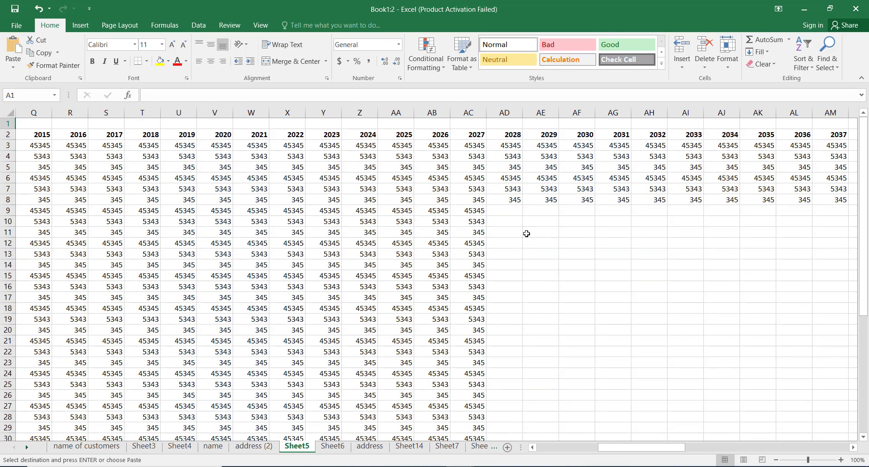
{"action": "key", "text": "alt+Tab"}
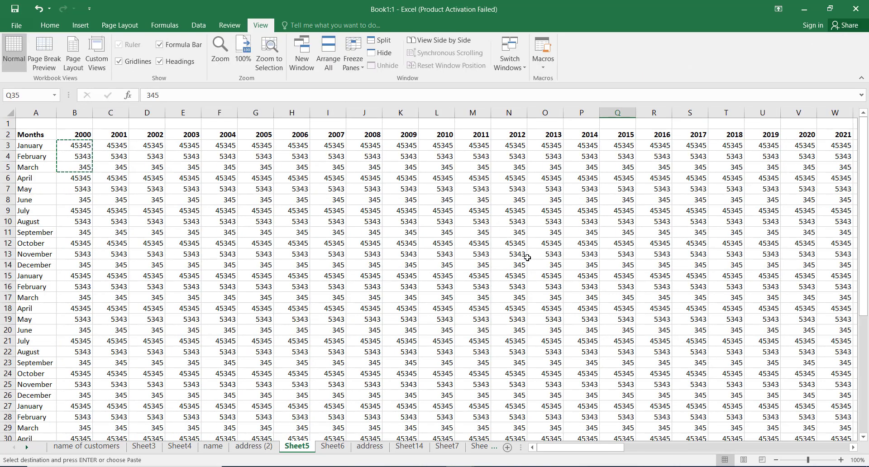
- Enter fgnj in cell I10 of Sheet5 in the first window and check the same cell in the second window
{"action": "left_click", "coordinate": [339, 226]}
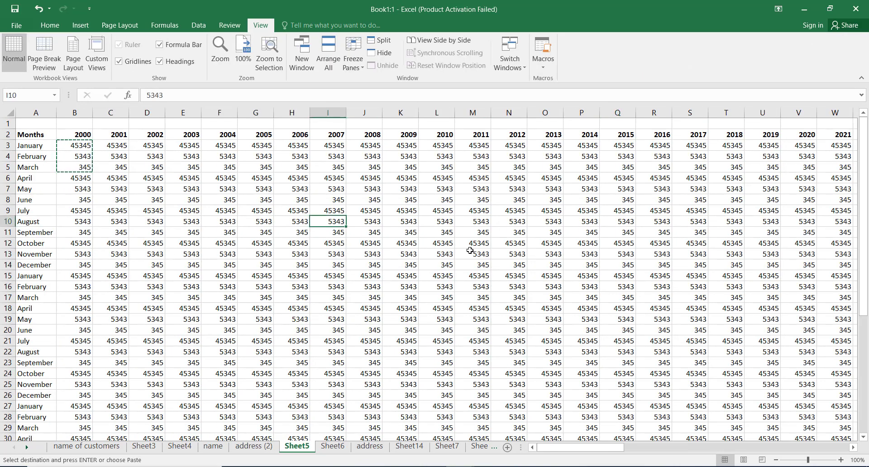
{"action": "type", "text": "fgnj"}
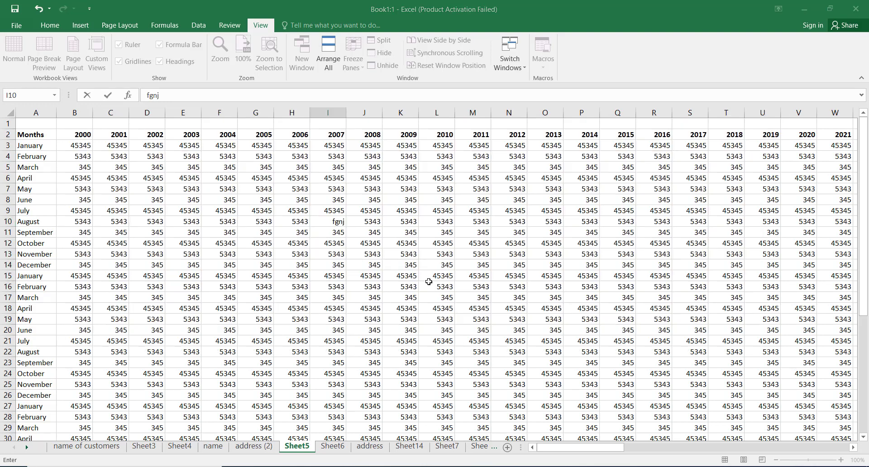
{"action": "key", "text": "alt+Tab"}
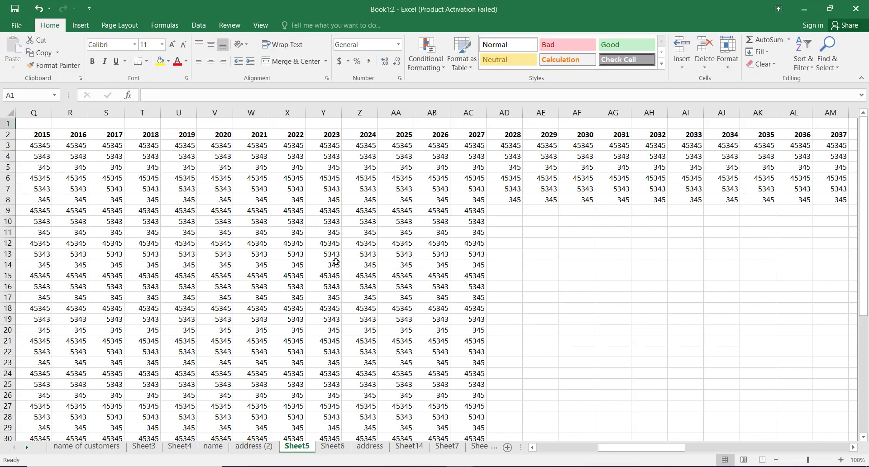
{"action": "left_click", "coordinate": [539, 449]}
{"action": "left_click", "coordinate": [329, 223]}
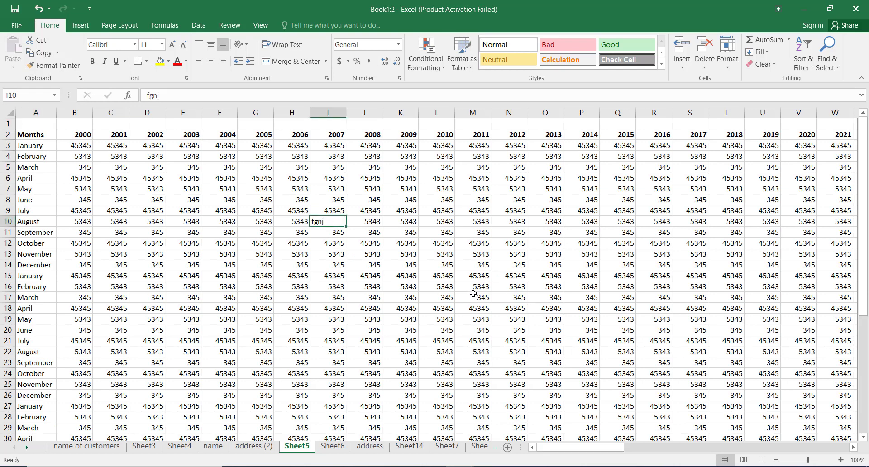
- Close the second Book1 window and undo the text entry in cell I10
{"action": "left_click", "coordinate": [864, 11]}
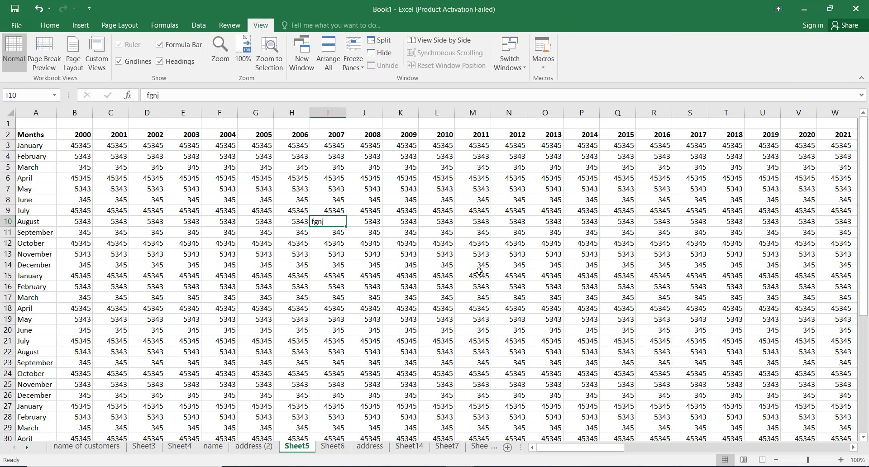
{"action": "key", "text": "ctrl+z"}
{"action": "left_click", "coordinate": [374, 267]}
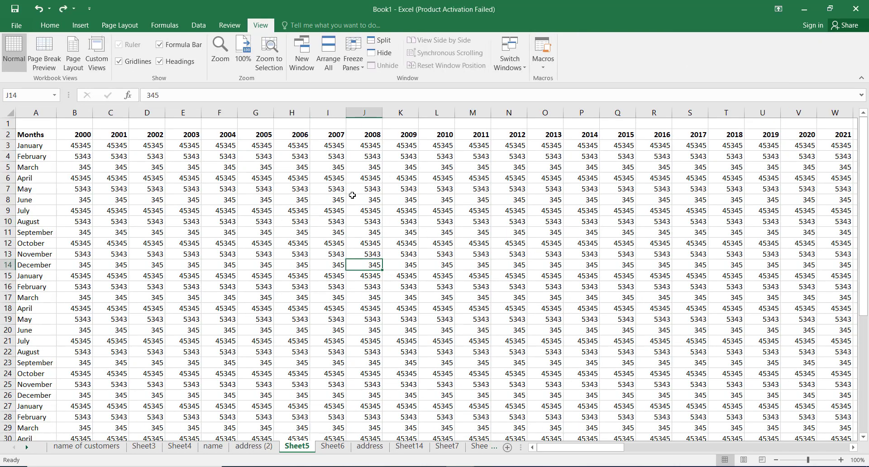
- Freeze the first column of Sheet5 and check the month labels against distant columns and lower rows
{"action": "left_click", "coordinate": [361, 68]}
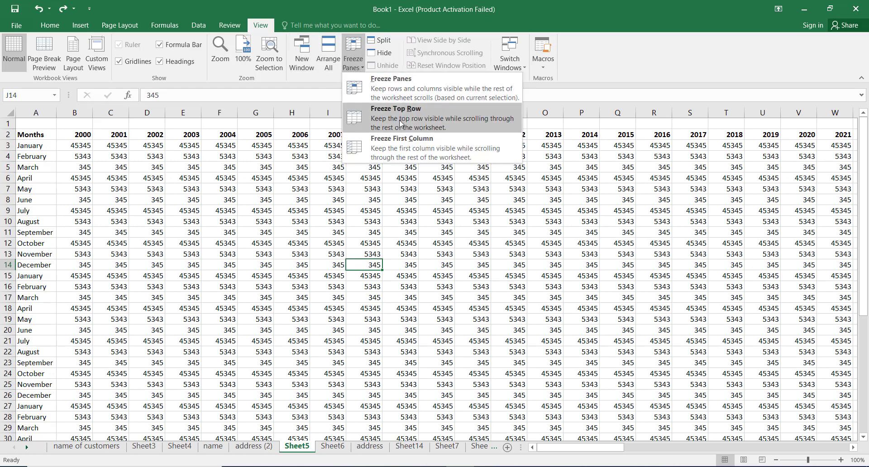
{"action": "left_click", "coordinate": [396, 156]}
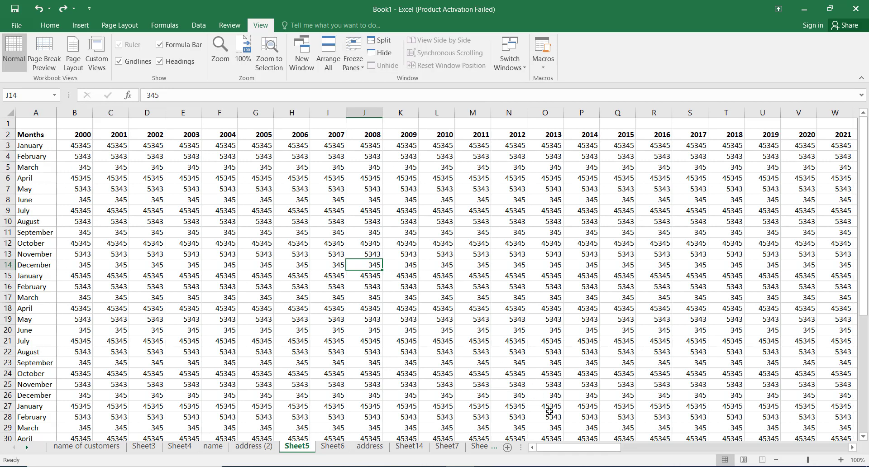
{"action": "left_click_drag", "start_coordinate": [575, 450], "coordinate": [588, 451]}
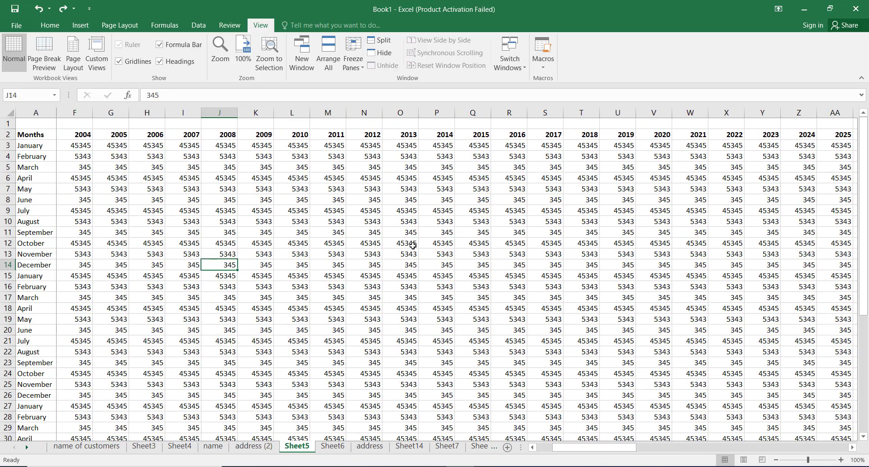
{"action": "left_click", "coordinate": [413, 246]}
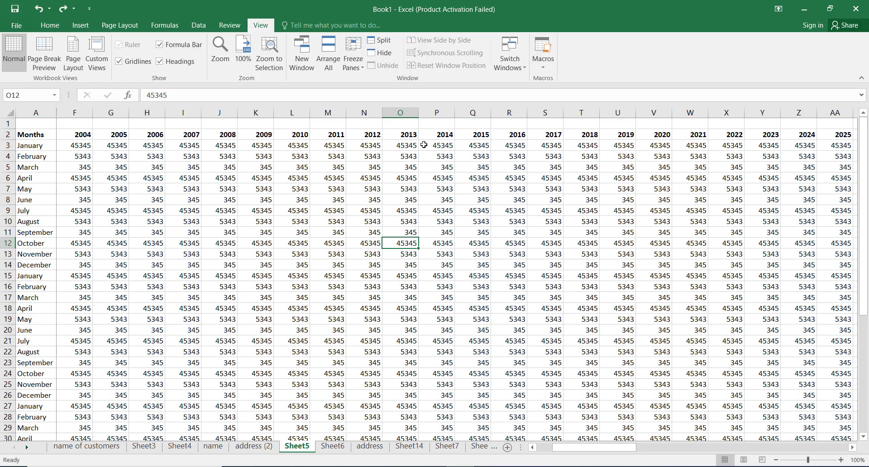
{"action": "left_click_drag", "start_coordinate": [627, 450], "coordinate": [613, 450]}
{"action": "scroll", "coordinate": [459, 316], "scroll_direction": "down", "scroll_amount": 2}
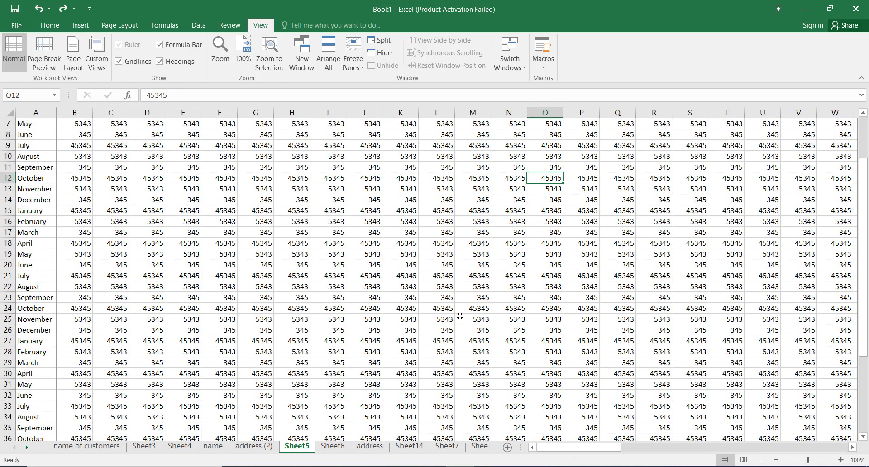
{"action": "left_click", "coordinate": [459, 316]}
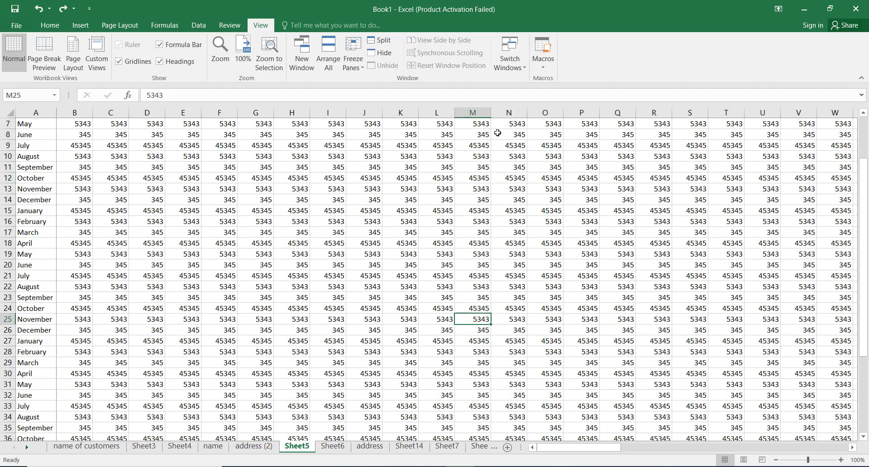
{"action": "scroll", "coordinate": [522, 335], "scroll_direction": "up", "scroll_amount": 2}
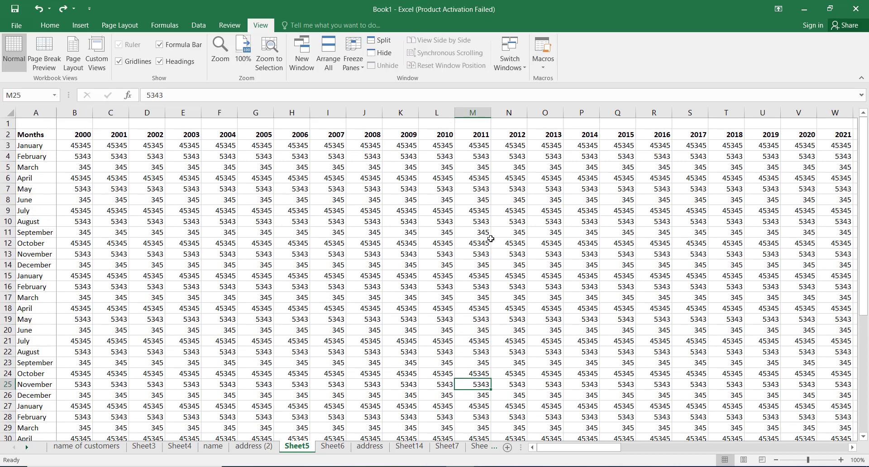
- Unfreeze the panes on Sheet5, freeze the top row instead, and check it against the lower rows
{"action": "left_click", "coordinate": [353, 56]}
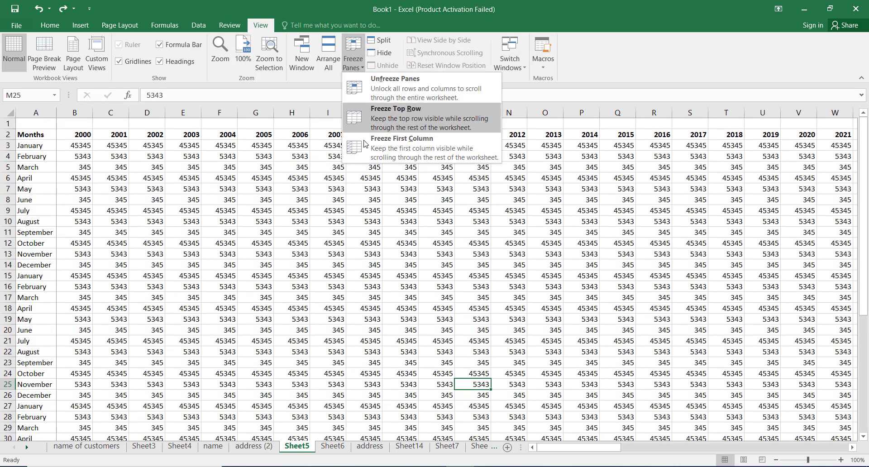
{"action": "left_click", "coordinate": [394, 91]}
{"action": "left_click", "coordinate": [353, 57]}
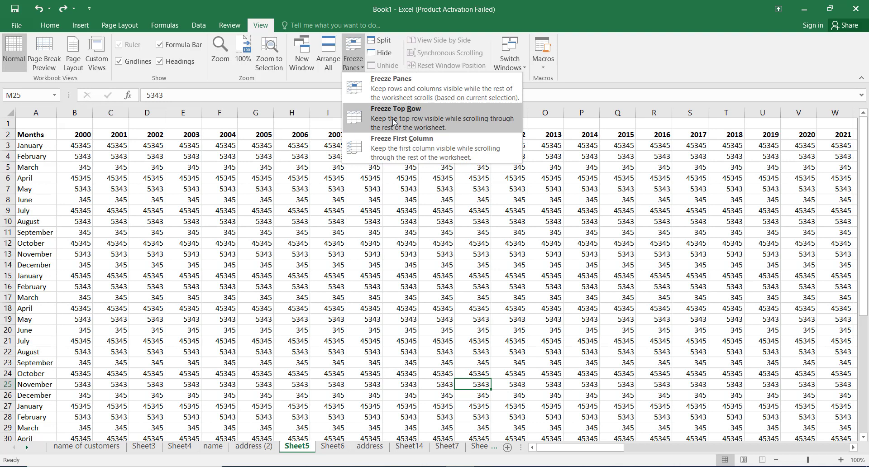
{"action": "left_click", "coordinate": [392, 119]}
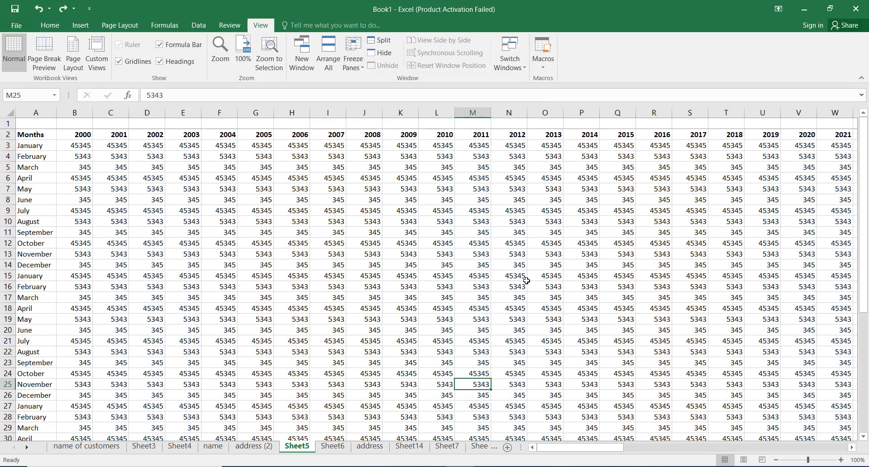
{"action": "left_click", "coordinate": [528, 269]}
{"action": "scroll", "coordinate": [529, 269], "scroll_direction": "down", "scroll_amount": 3}
{"action": "scroll", "coordinate": [528, 270], "scroll_direction": "up", "scroll_amount": 3}
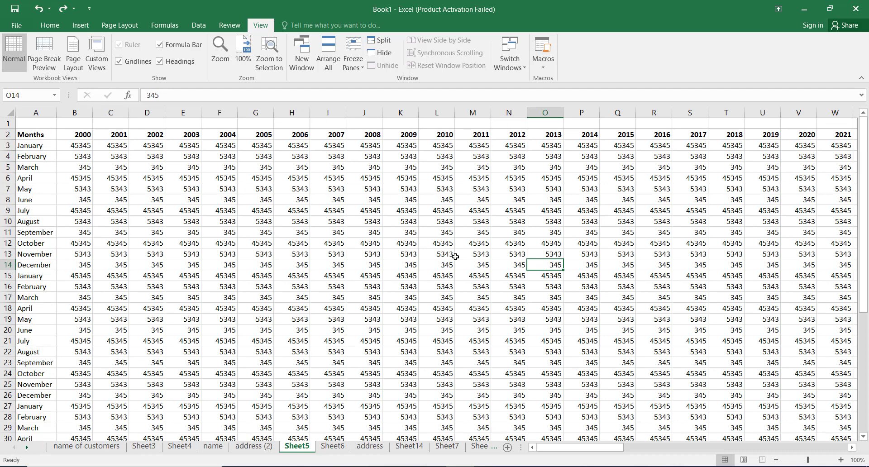
- Delete the empty row 1 above the year headings on Sheet5
{"action": "left_click", "coordinate": [8, 123]}
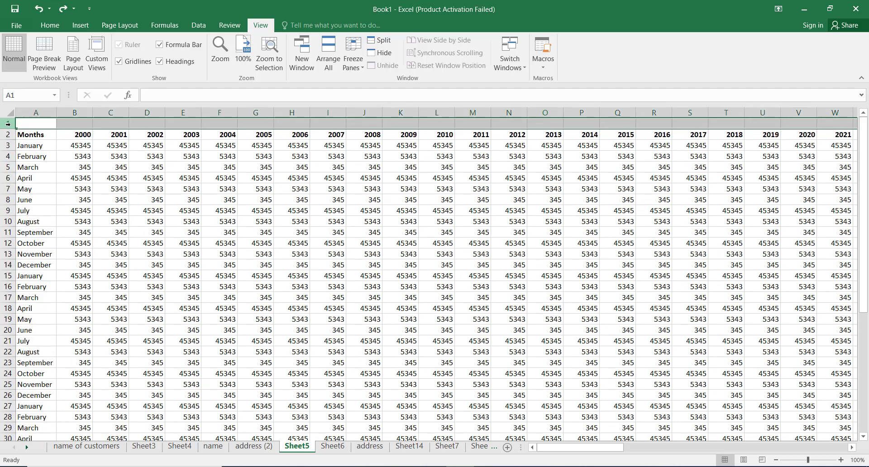
{"action": "right_click", "coordinate": [8, 123]}
{"action": "left_click", "coordinate": [27, 213]}
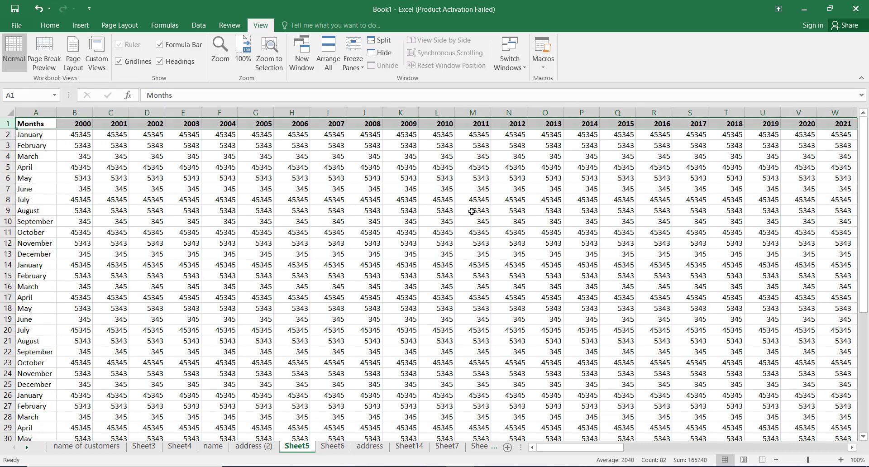
- Reapply the top-row freeze on Sheet5 and check the year headings against the lower rows
{"action": "left_click", "coordinate": [471, 211]}
{"action": "left_click", "coordinate": [355, 72]}
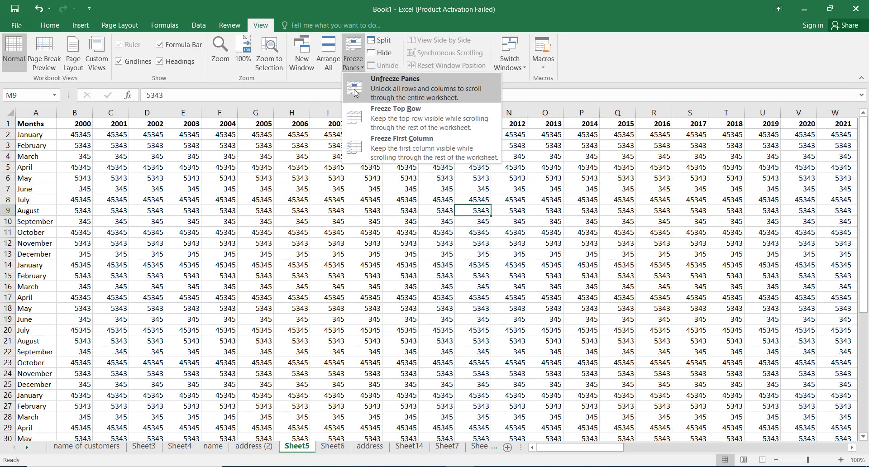
{"action": "left_click", "coordinate": [387, 89]}
{"action": "left_click", "coordinate": [344, 68]}
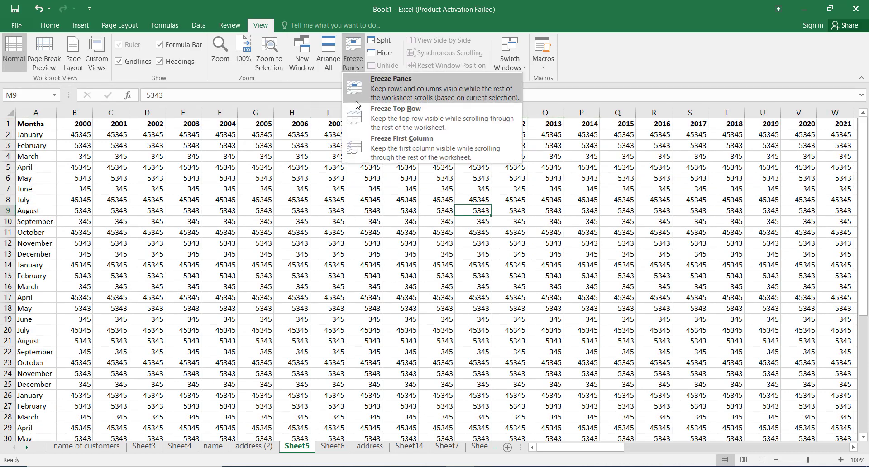
{"action": "left_click", "coordinate": [385, 114]}
{"action": "scroll", "coordinate": [488, 249], "scroll_direction": "down", "scroll_amount": 2}
{"action": "scroll", "coordinate": [487, 249], "scroll_direction": "down", "scroll_amount": 4}
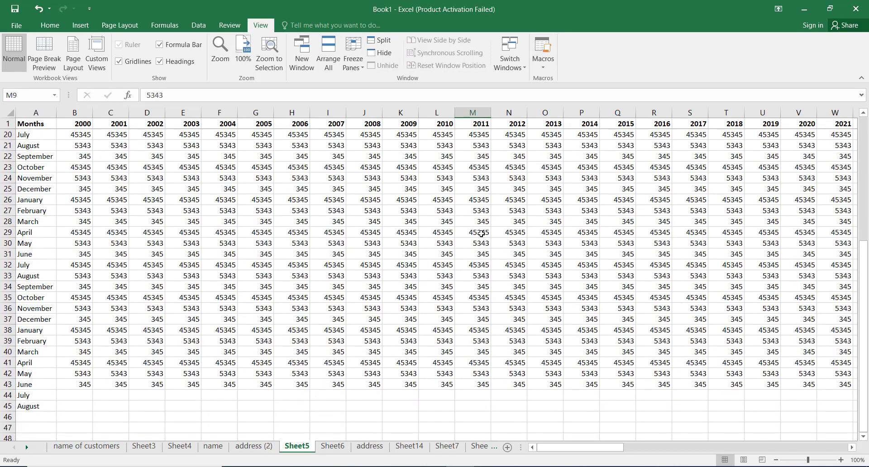
{"action": "left_click", "coordinate": [481, 234]}
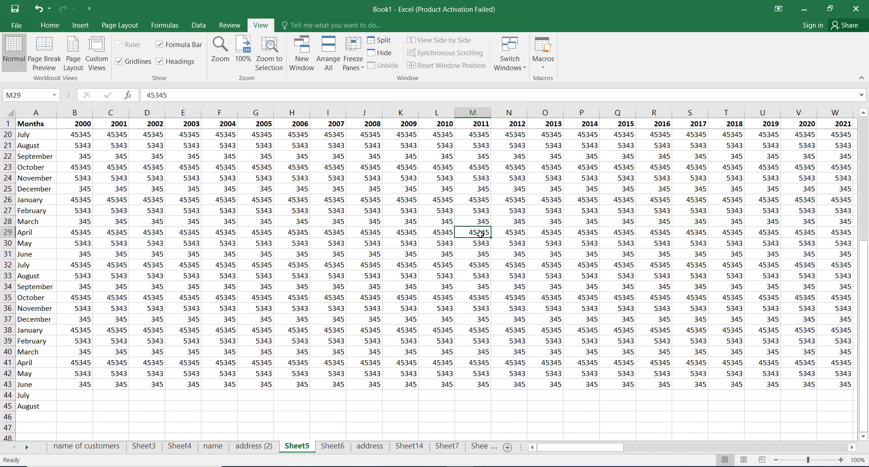
{"action": "scroll", "coordinate": [480, 234], "scroll_direction": "up", "scroll_amount": 6}
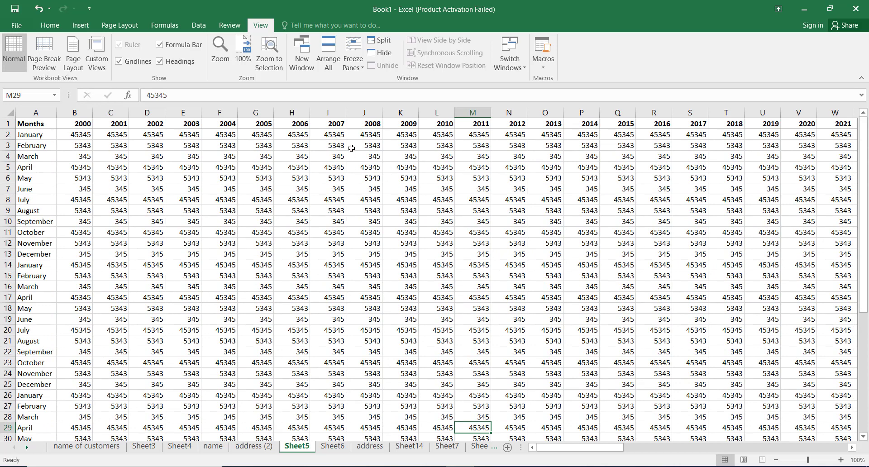
- Unfreeze the top row and freeze panes at cell B2 to lock both the year headings and the month column
{"action": "left_click", "coordinate": [361, 68]}
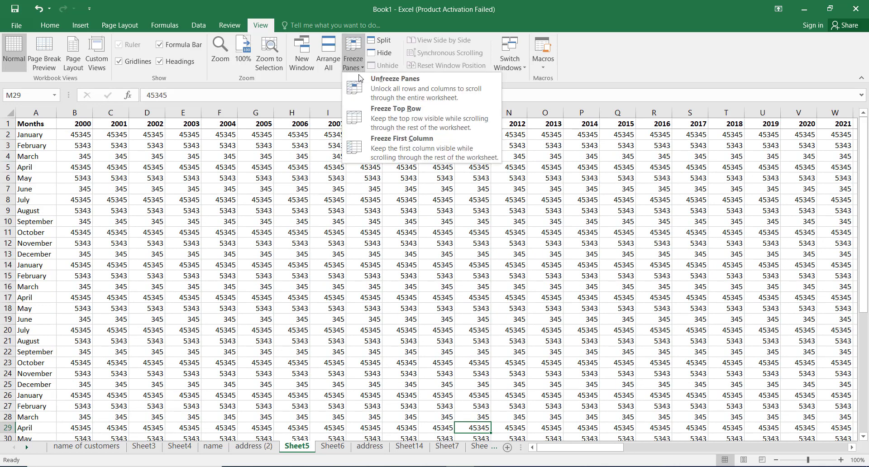
{"action": "left_click", "coordinate": [396, 92]}
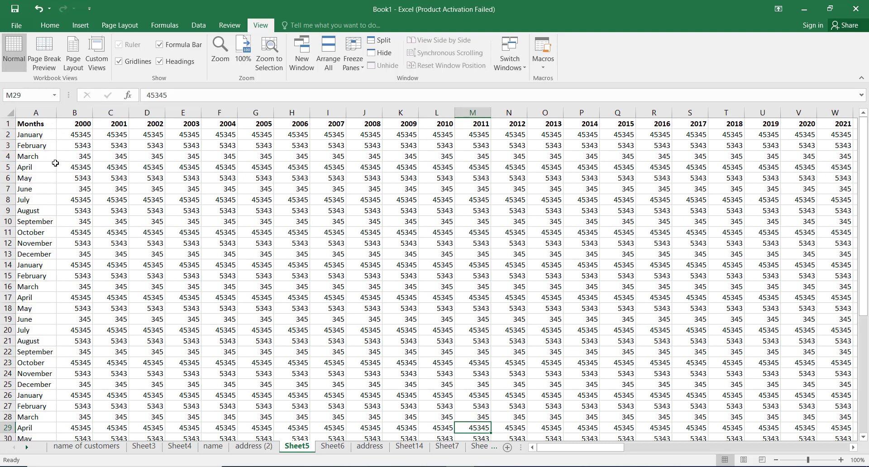
{"action": "left_click", "coordinate": [78, 133]}
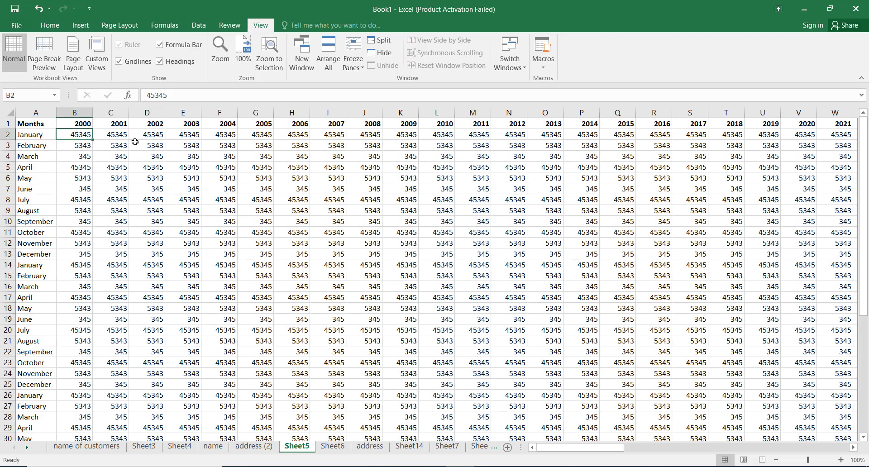
{"action": "left_click", "coordinate": [353, 63]}
{"action": "left_click", "coordinate": [390, 86]}
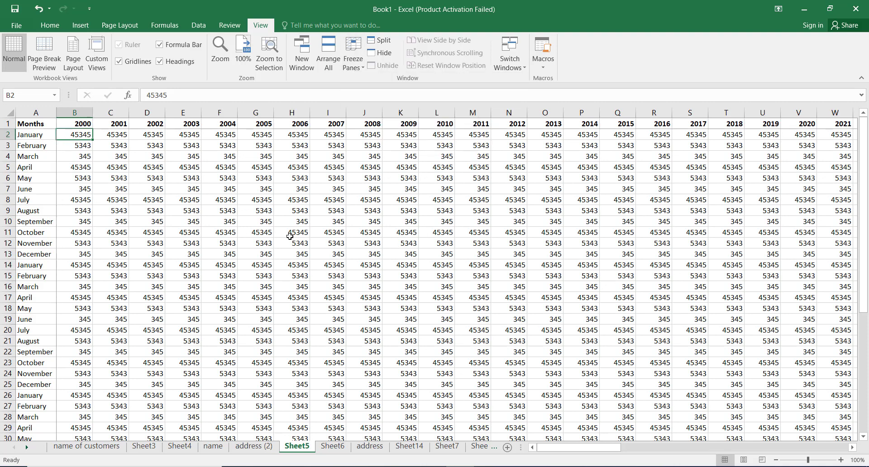
- Check the frozen year headings and month labels against lower rows and distant columns, including the April row 17
{"action": "scroll", "coordinate": [331, 240], "scroll_direction": "down", "scroll_amount": 4}
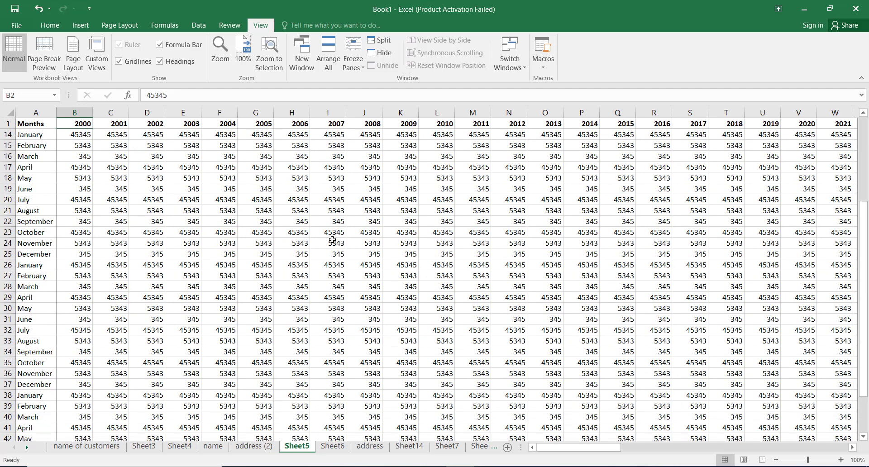
{"action": "scroll", "coordinate": [332, 240], "scroll_direction": "up", "scroll_amount": 3}
{"action": "scroll", "coordinate": [332, 240], "scroll_direction": "up", "scroll_amount": 1}
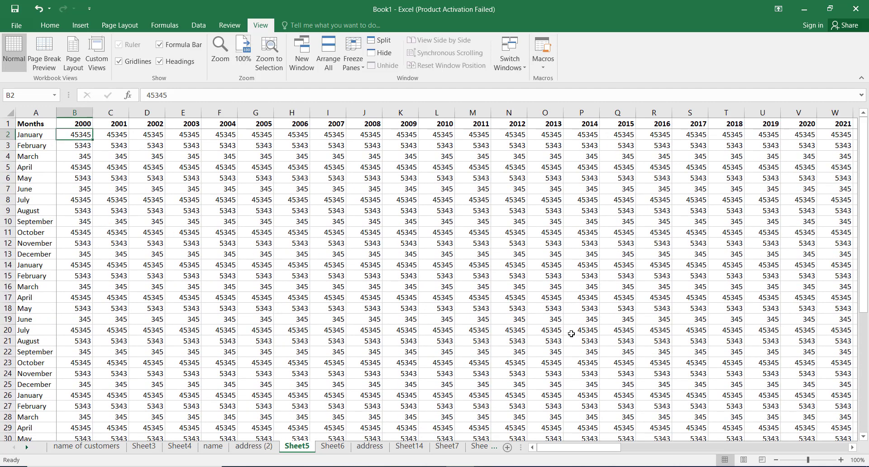
{"action": "left_click_drag", "start_coordinate": [563, 448], "coordinate": [614, 447]}
{"action": "left_click", "coordinate": [609, 274]}
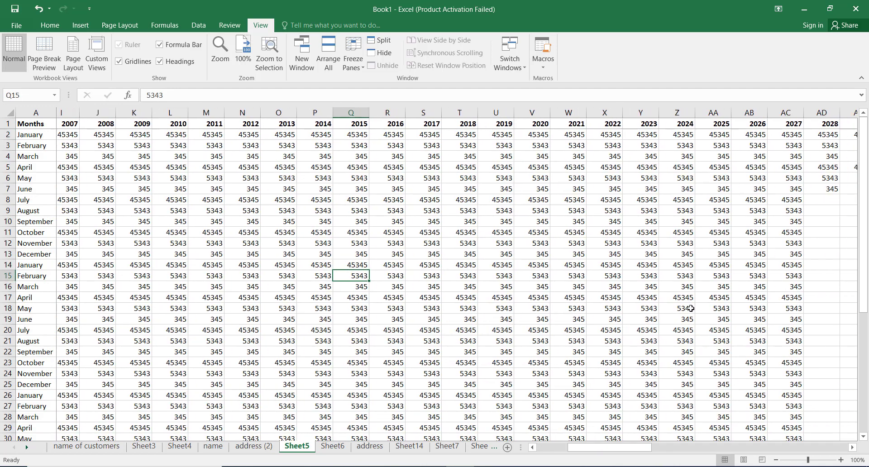
{"action": "left_click", "coordinate": [688, 299]}
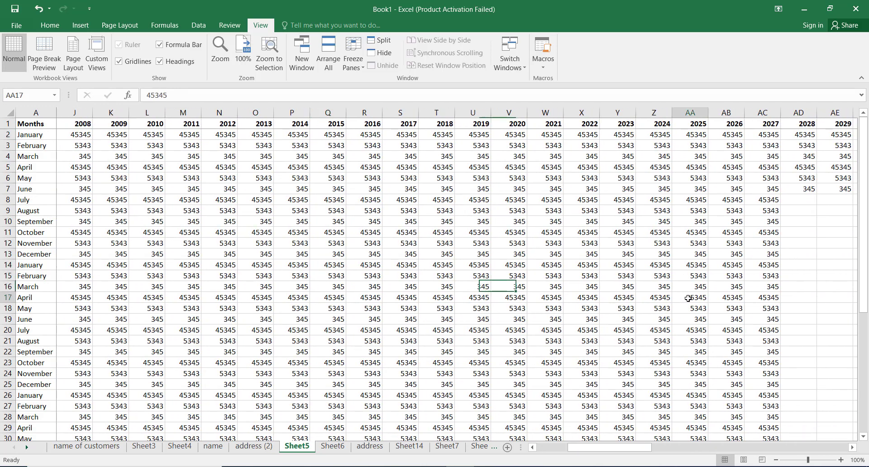
{"action": "left_click", "coordinate": [4, 298]}
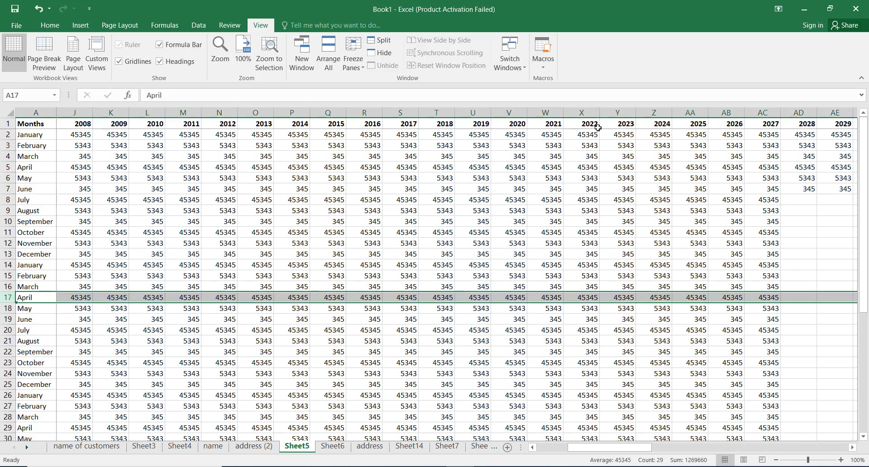
- Return to the first year columns and unfreeze the panes on Sheet5
{"action": "left_click_drag", "start_coordinate": [606, 447], "coordinate": [575, 447]}
{"action": "left_click", "coordinate": [353, 63]}
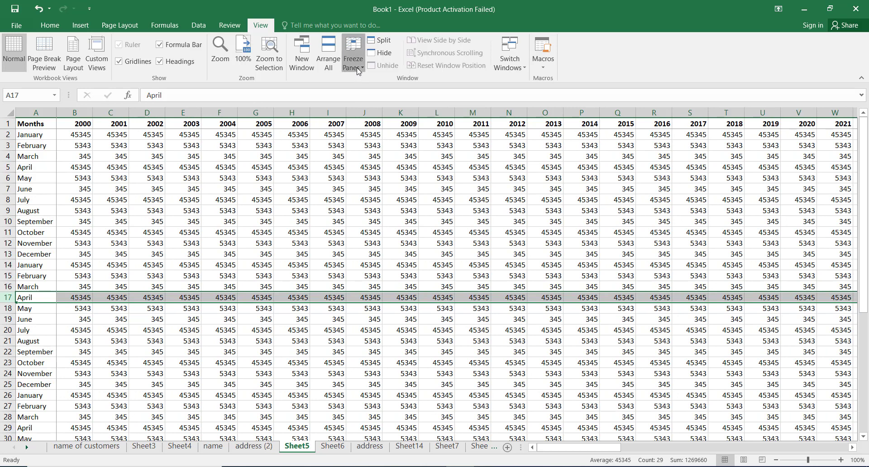
{"action": "left_click", "coordinate": [385, 95]}
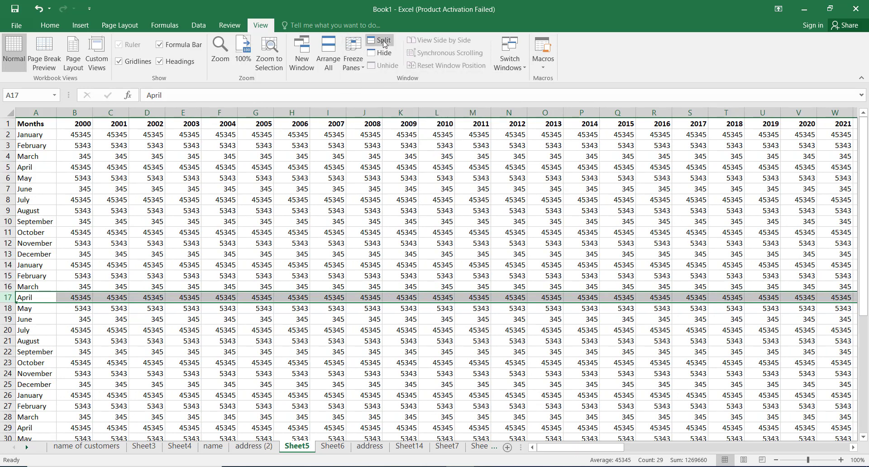
- Split the Sheet5 window above row 17 and compare the table's rows in the two panes
{"action": "left_click", "coordinate": [383, 40]}
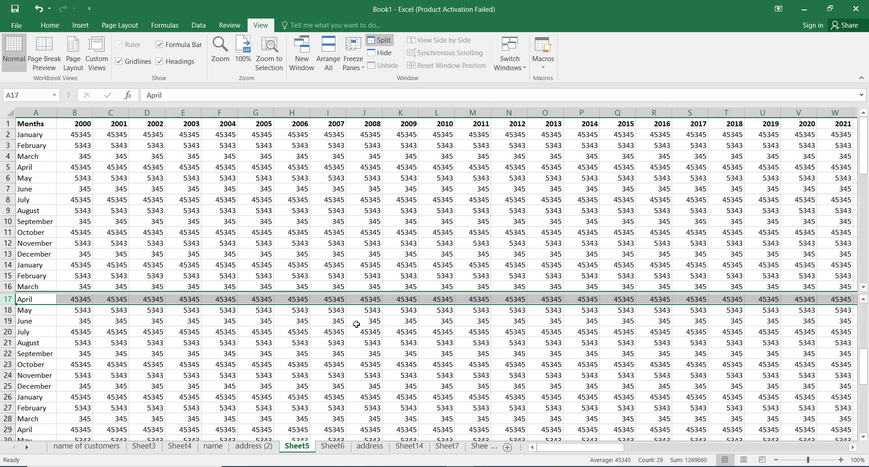
{"action": "scroll", "coordinate": [357, 324], "scroll_direction": "up", "scroll_amount": 2}
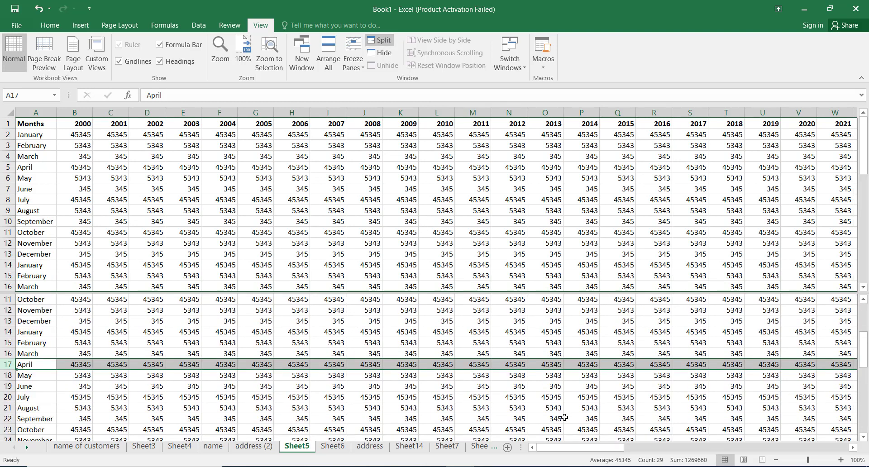
{"action": "left_click_drag", "start_coordinate": [562, 447], "coordinate": [521, 447]}
{"action": "scroll", "coordinate": [393, 343], "scroll_direction": "up", "scroll_amount": 4}
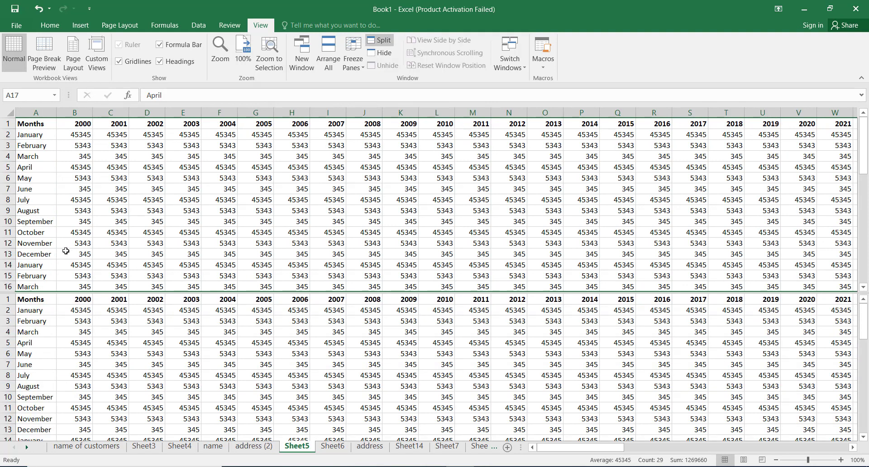
{"action": "scroll", "coordinate": [91, 339], "scroll_direction": "down", "scroll_amount": 5}
{"action": "scroll", "coordinate": [91, 338], "scroll_direction": "up", "scroll_amount": 4}
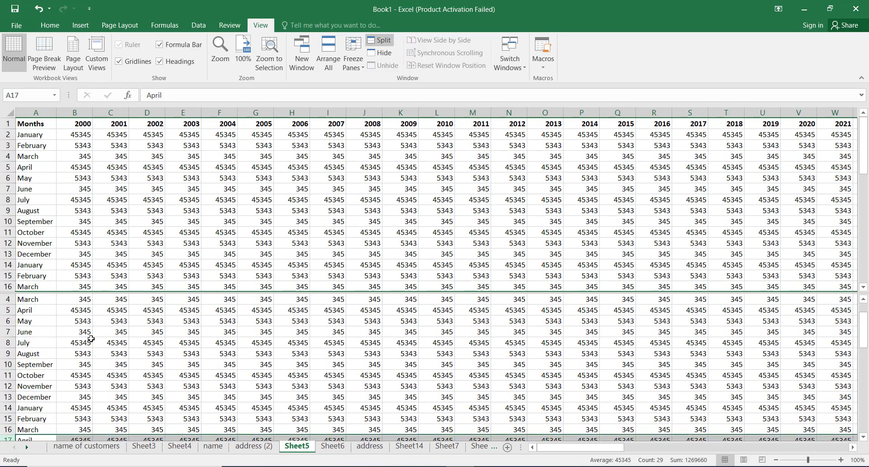
{"action": "scroll", "coordinate": [91, 338], "scroll_direction": "up", "scroll_amount": 1}
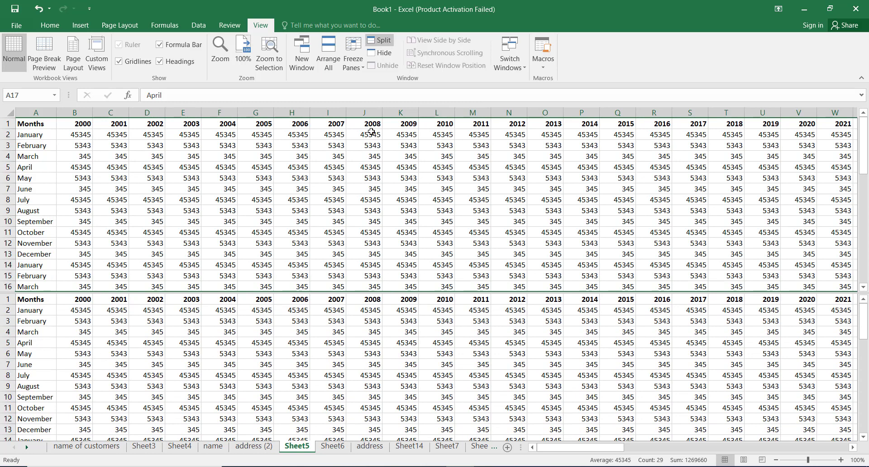
- Remove the split from Sheet5 and check that the table scrolls as a single pane
{"action": "left_click", "coordinate": [379, 40]}
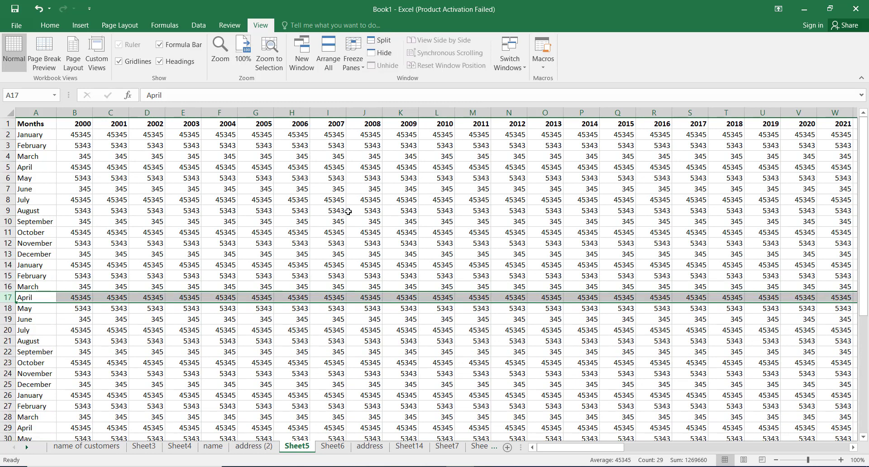
{"action": "left_click", "coordinate": [465, 355]}
{"action": "scroll", "coordinate": [396, 310], "scroll_direction": "down", "scroll_amount": 4}
{"action": "scroll", "coordinate": [396, 311], "scroll_direction": "up", "scroll_amount": 4}
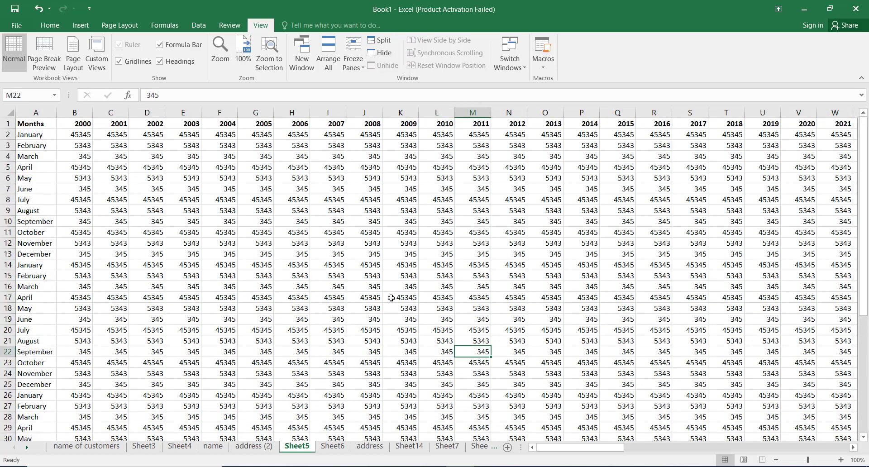
{"action": "left_click", "coordinate": [353, 61]}
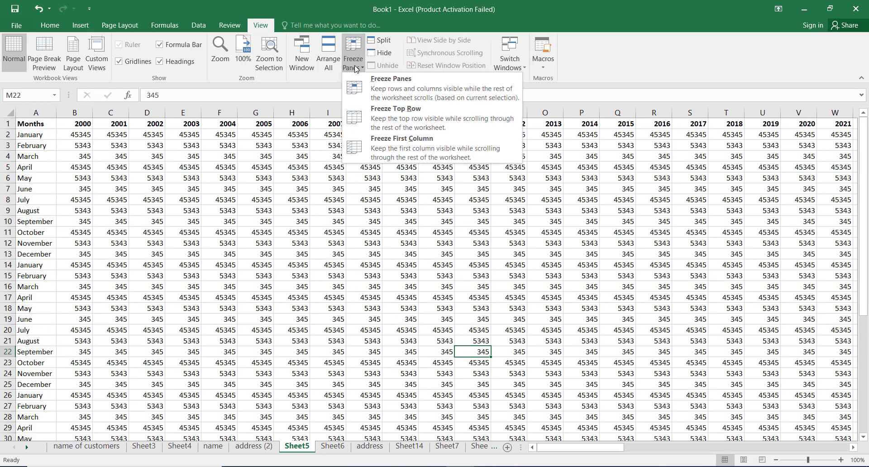
{"action": "left_click", "coordinate": [292, 233]}
{"action": "left_click", "coordinate": [50, 28]}
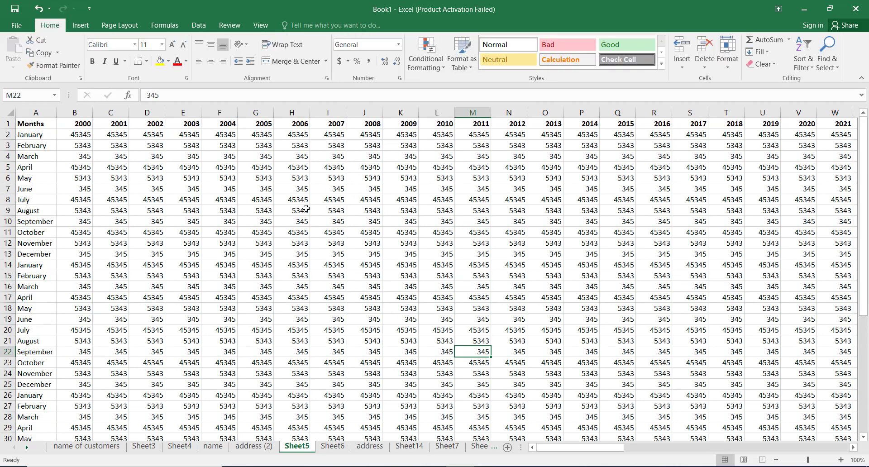